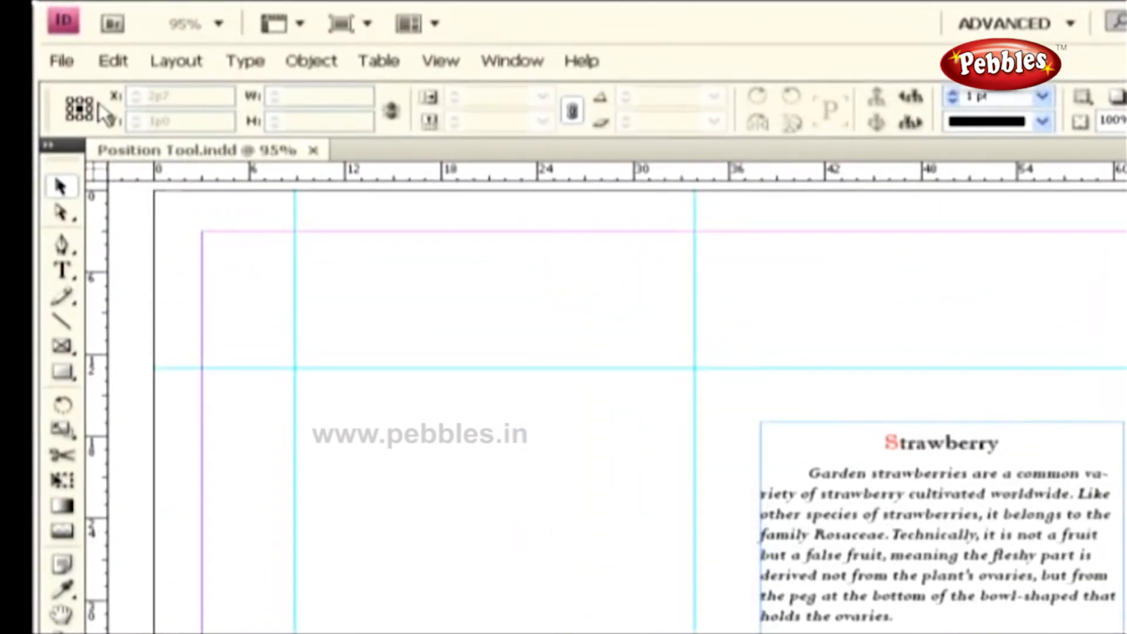
Place the Strawbwerry image on the page with its top-left corner at the upper-left guide intersection.
left_click(61, 60)
left_click(76, 342)
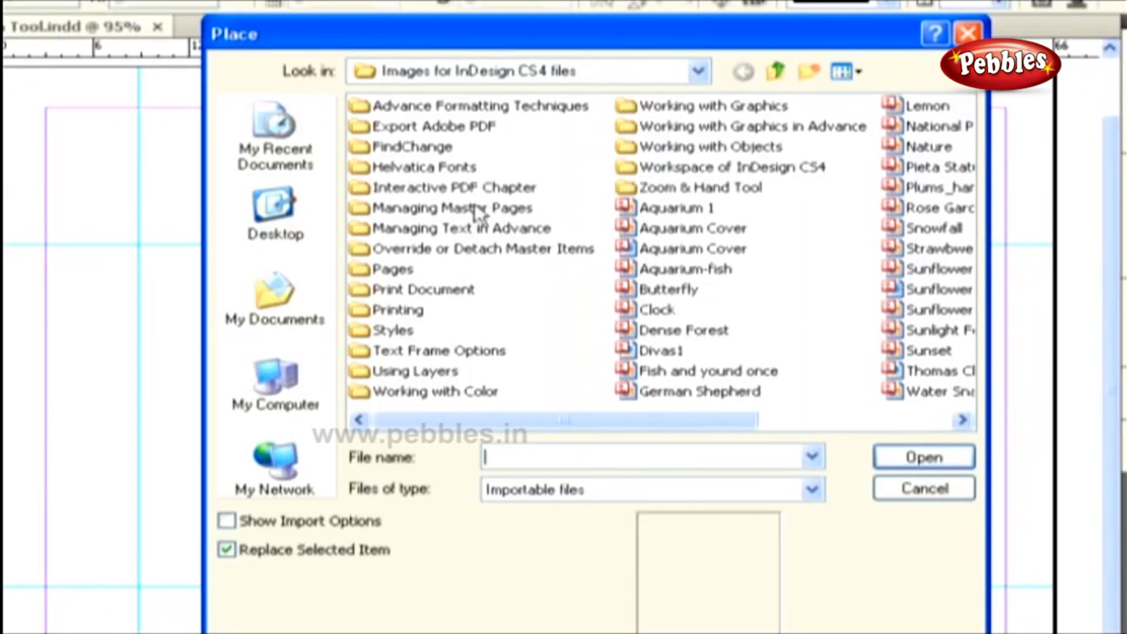
left_click(546, 281)
key("s")
key("s")
key("s")
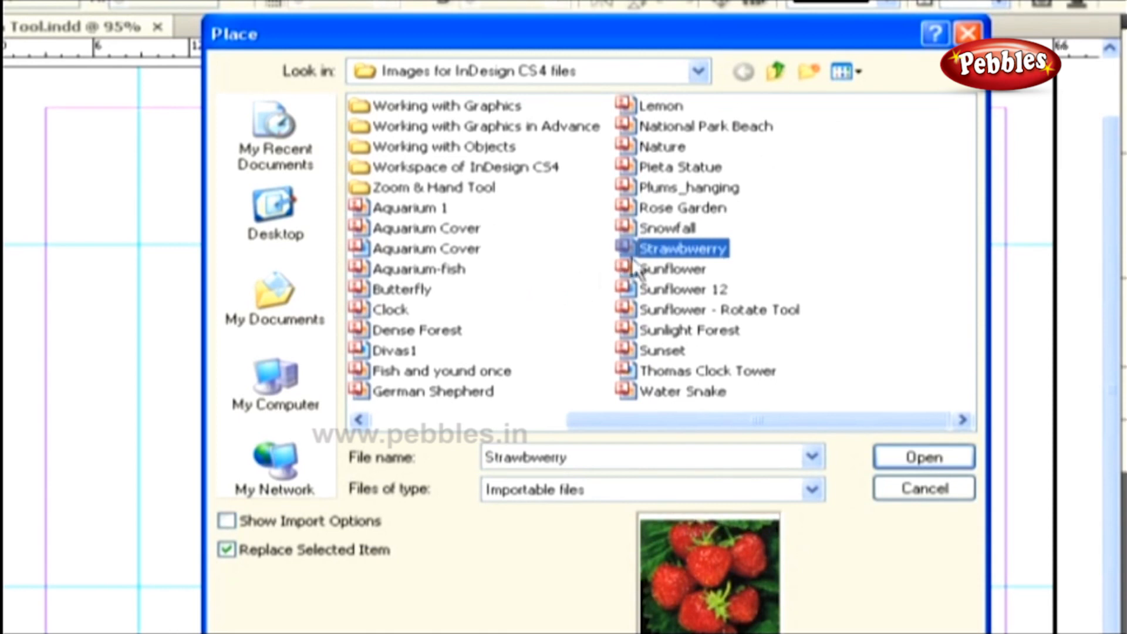
left_click(923, 457)
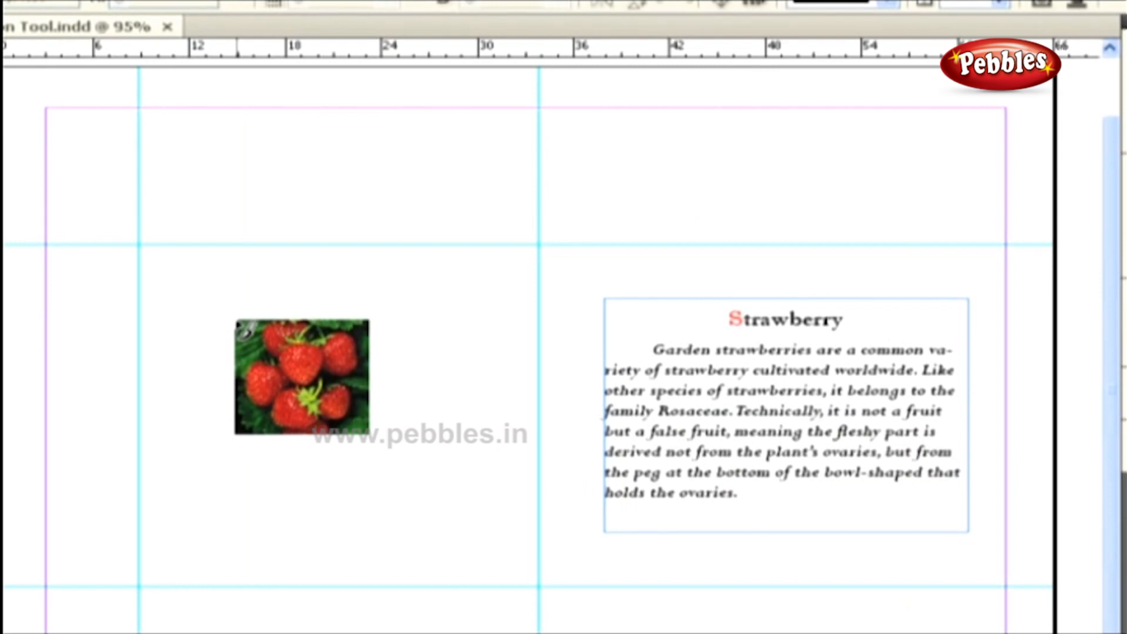
left_click(137, 244)
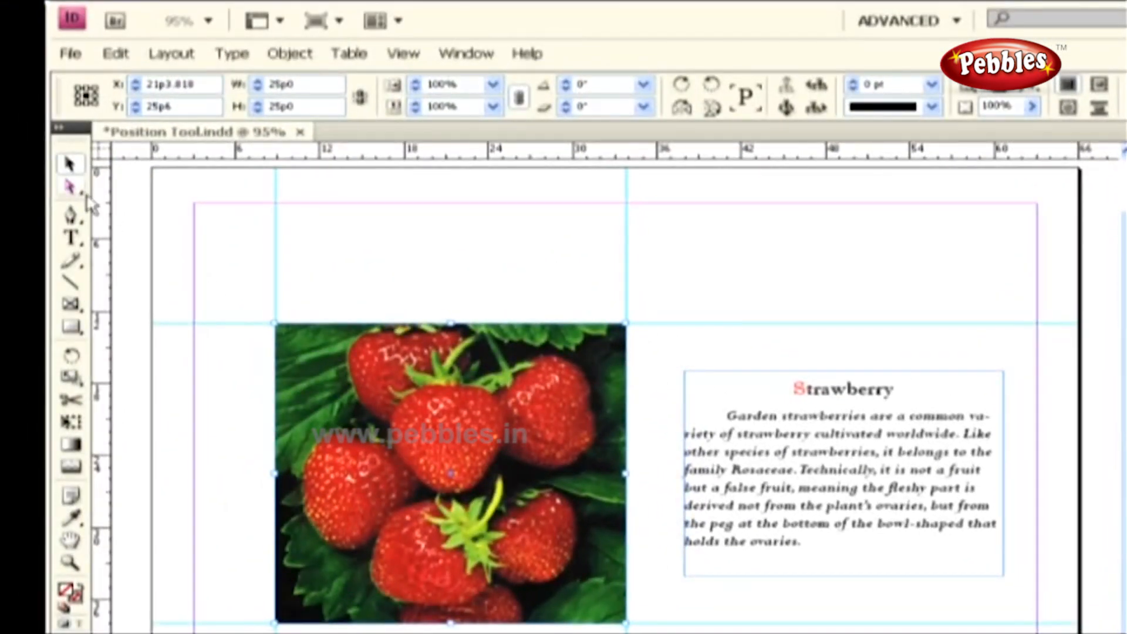
Crop the strawberry image with the Position tool from its right, left and lower edges to about 12p2 wide by 17p2 high.
left_click(70, 187)
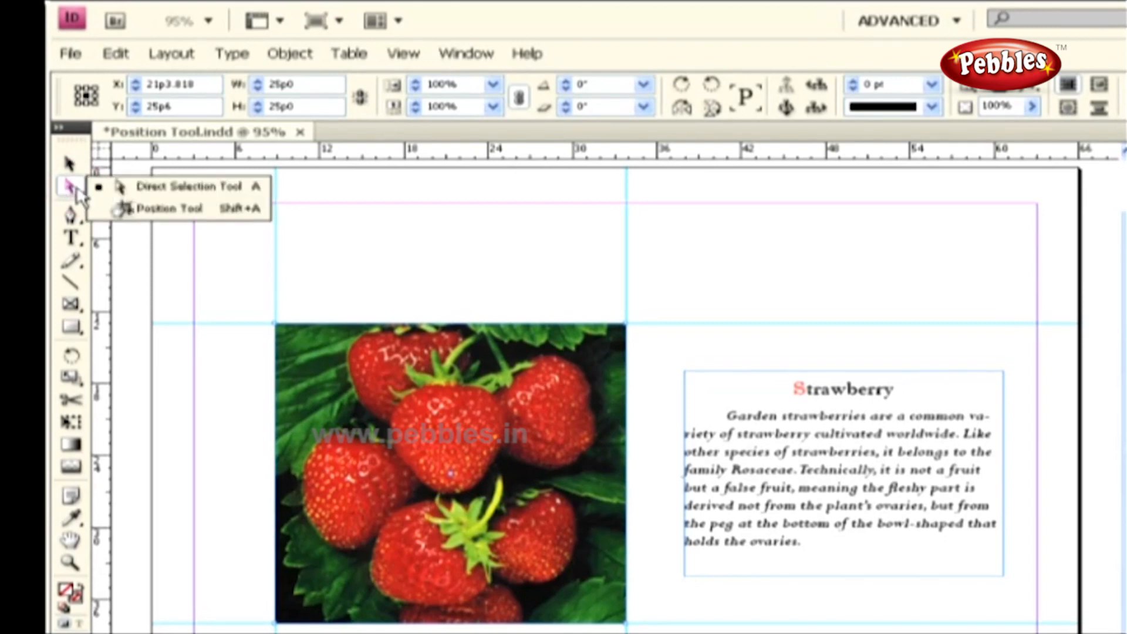
left_click(159, 210)
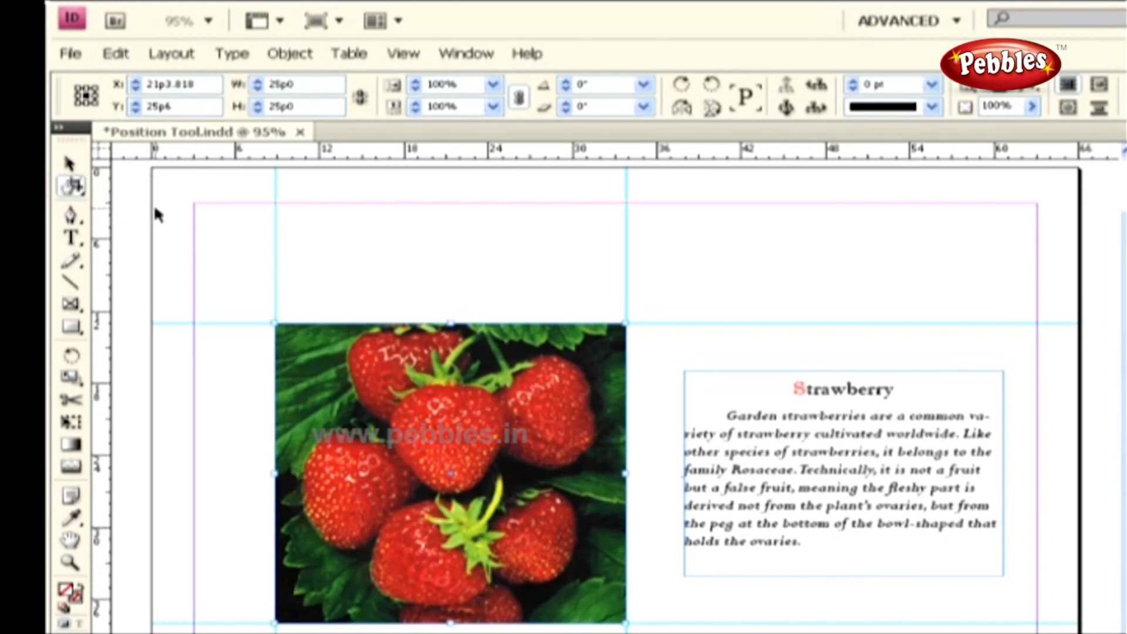
left_click(79, 189)
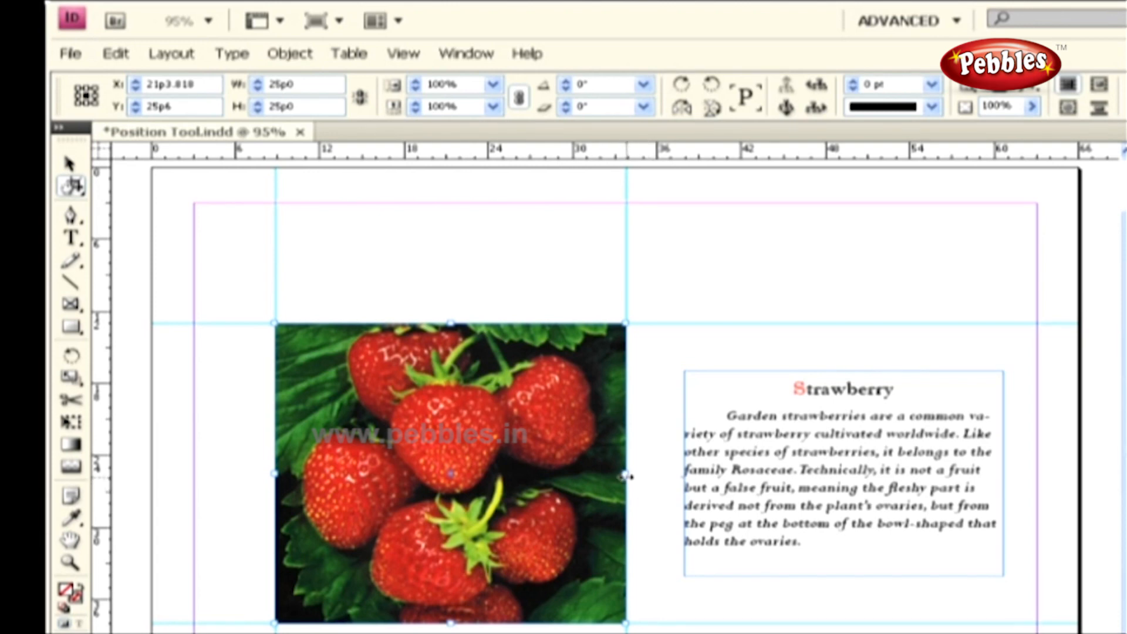
left_click_drag(626, 473, 534, 465)
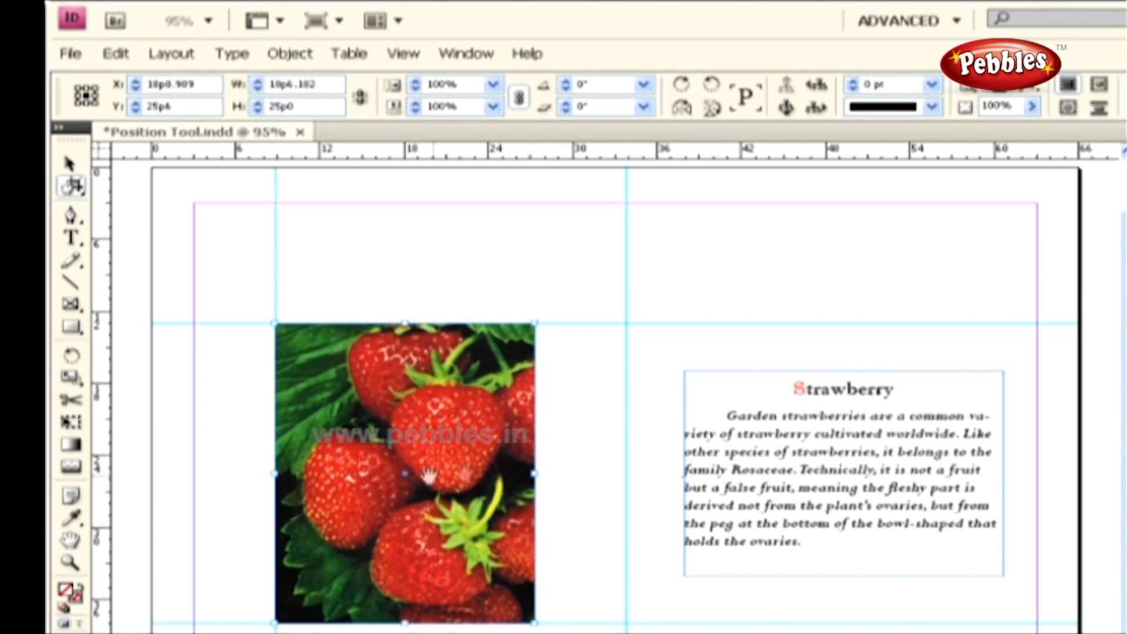
left_click_drag(274, 474, 365, 473)
left_click_drag(448, 622, 451, 530)
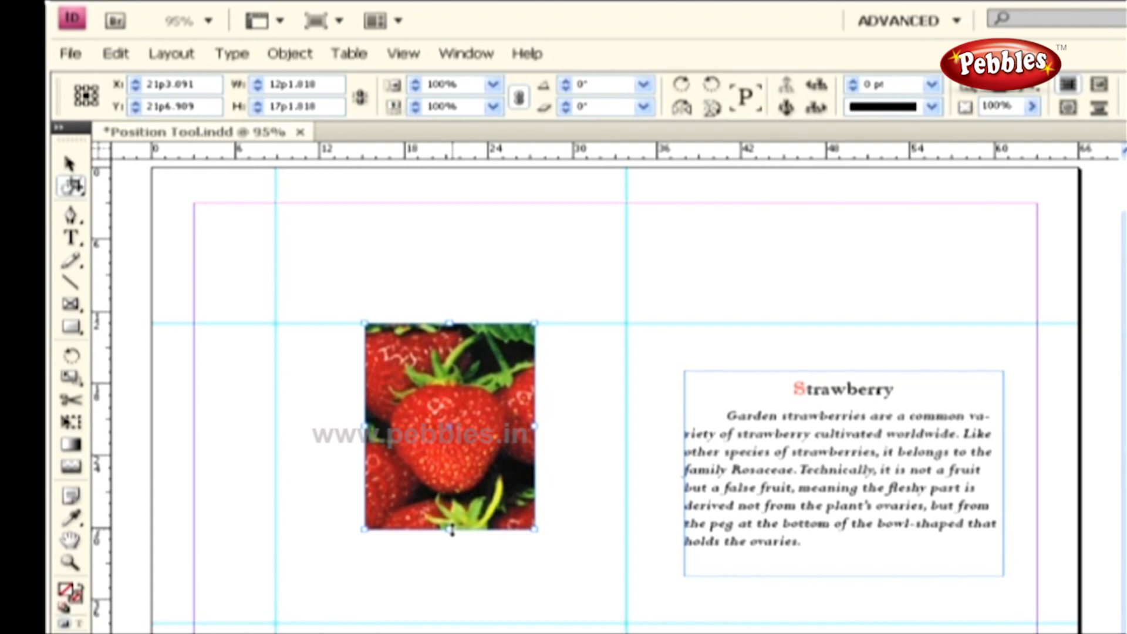
With Direct Selection, shift the strawberry image upward inside its frame and scale it to match the frame, about 12p2 by 17p2.
key("a")
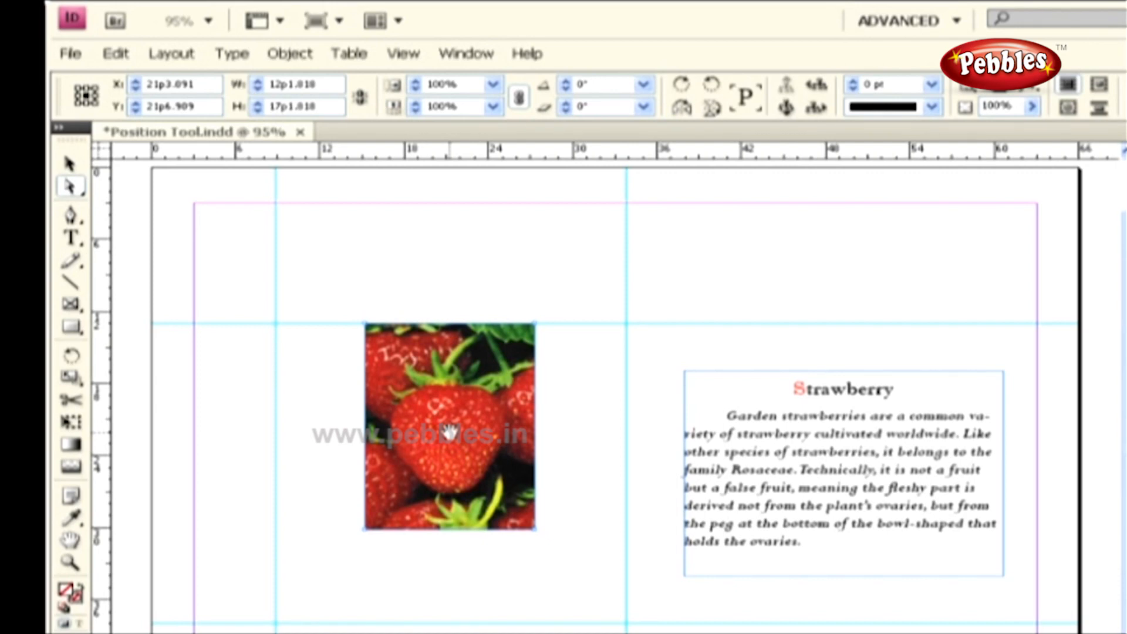
left_click_drag(449, 432, 485, 411)
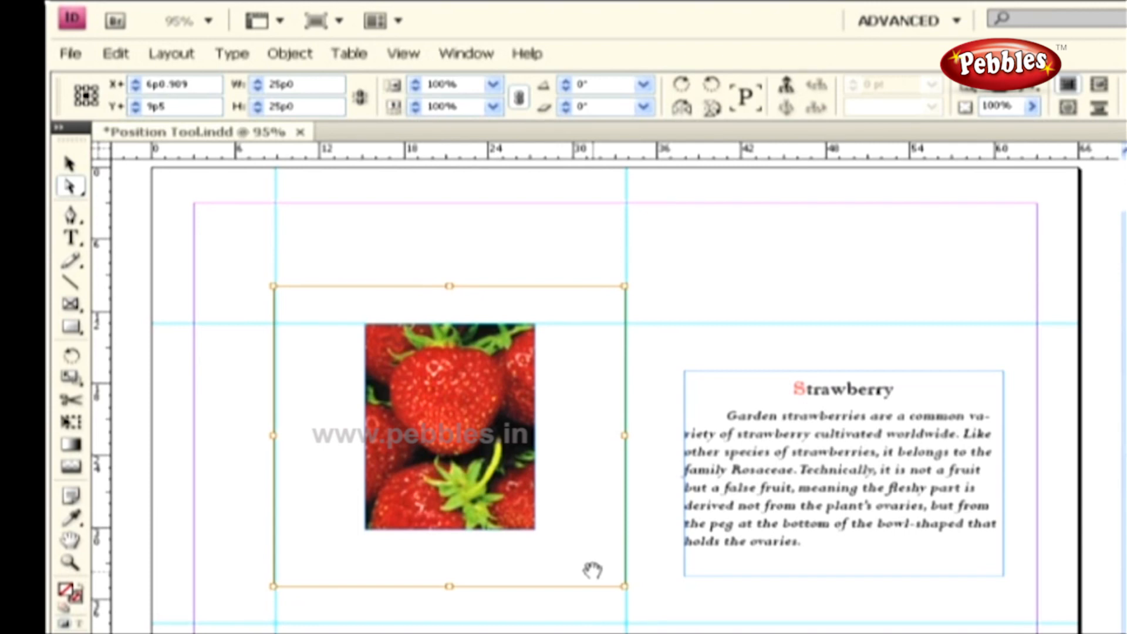
left_click_drag(624, 586, 539, 534)
left_click_drag(275, 407, 364, 406)
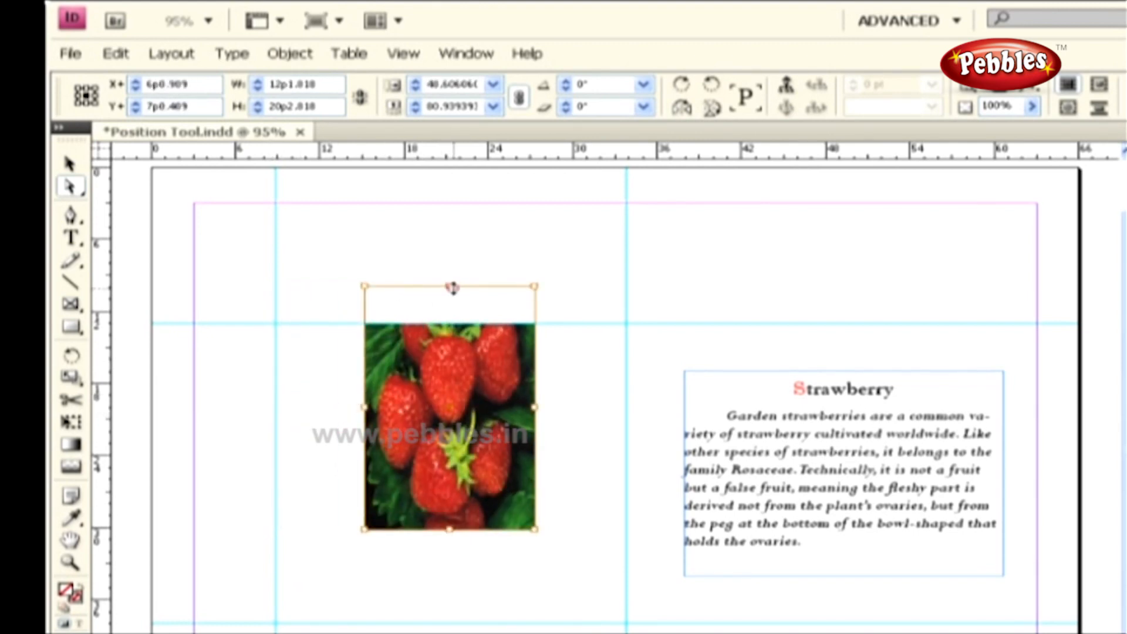
left_click_drag(452, 287, 452, 320)
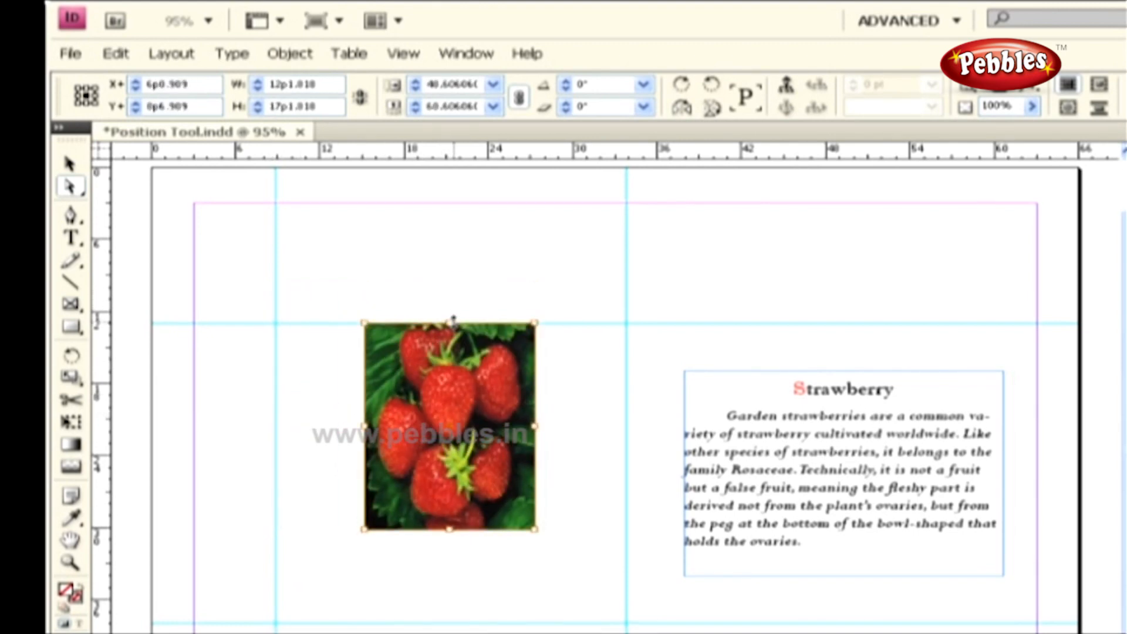
Append the sentence "It is a sweet fruit." to the end of the Strawberry paragraph.
left_click(807, 541)
double_click(807, 542)
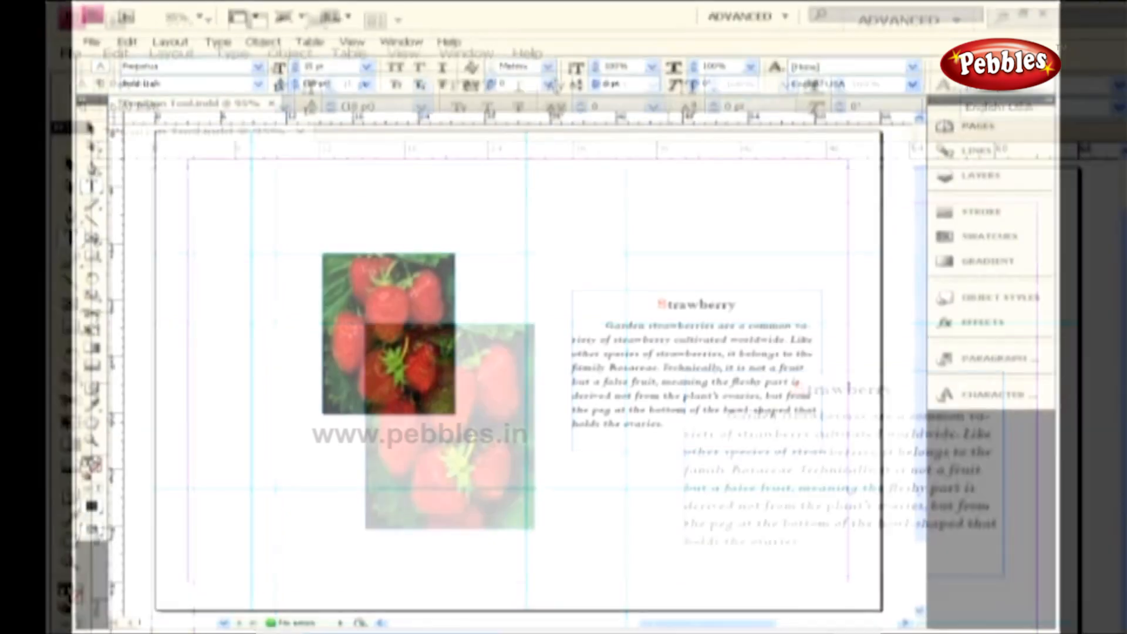
type("It is")
type(" a swe")
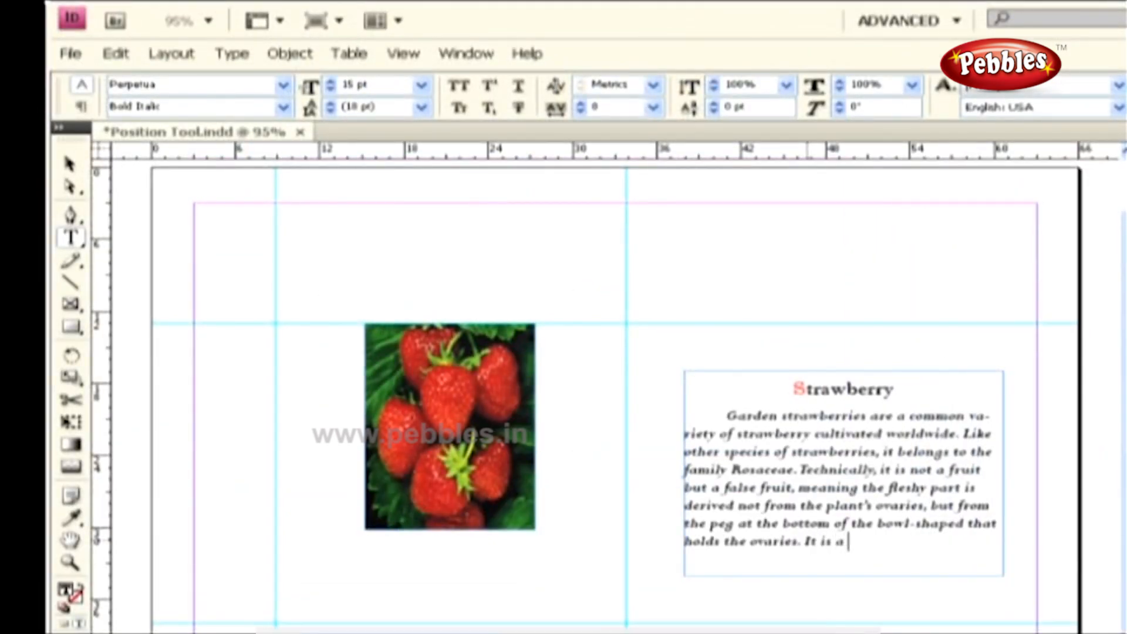
type("et fruit.")
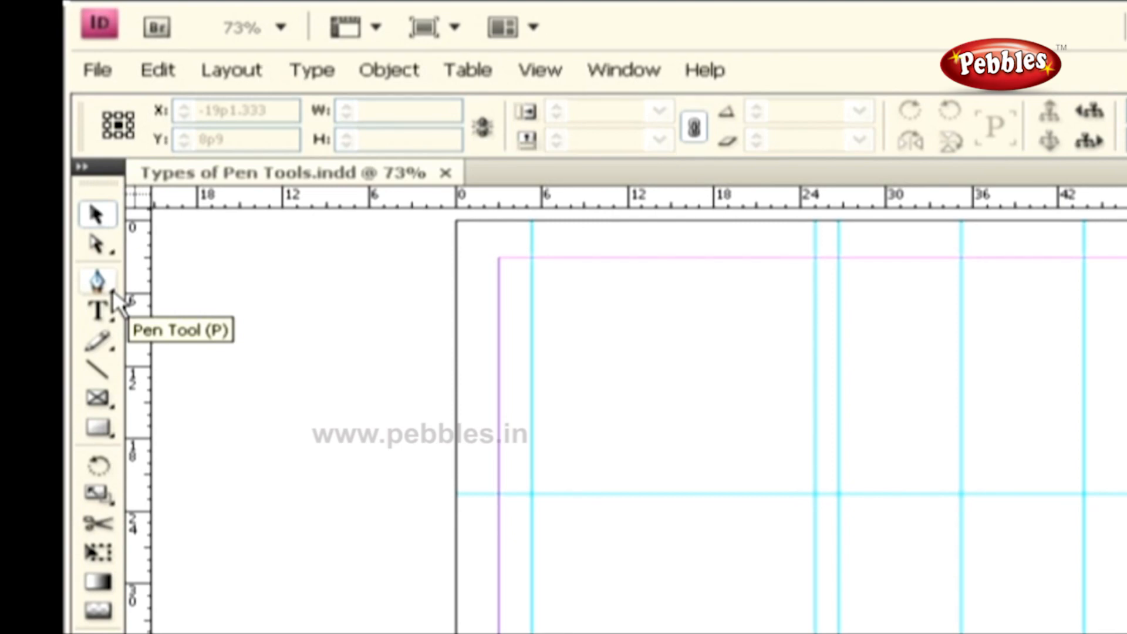
With the Pen tool, draw a downward-bowing curve along Y 22p6.667 from X 5p4 to X 25p0 and remove its outgoing direction handle.
left_click(112, 290)
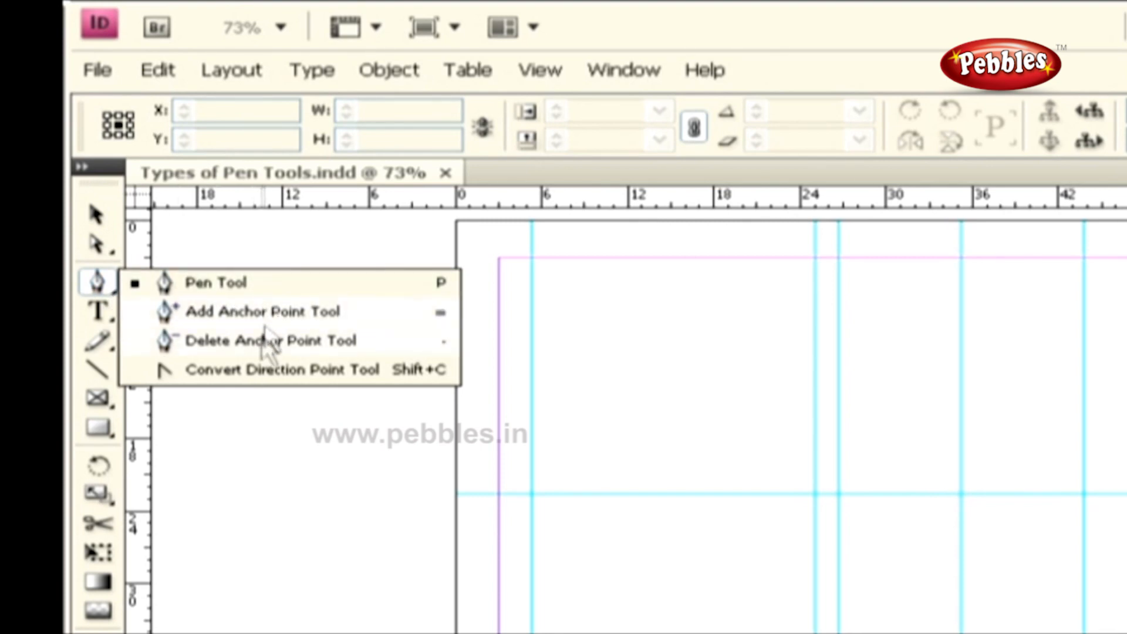
left_click(257, 284)
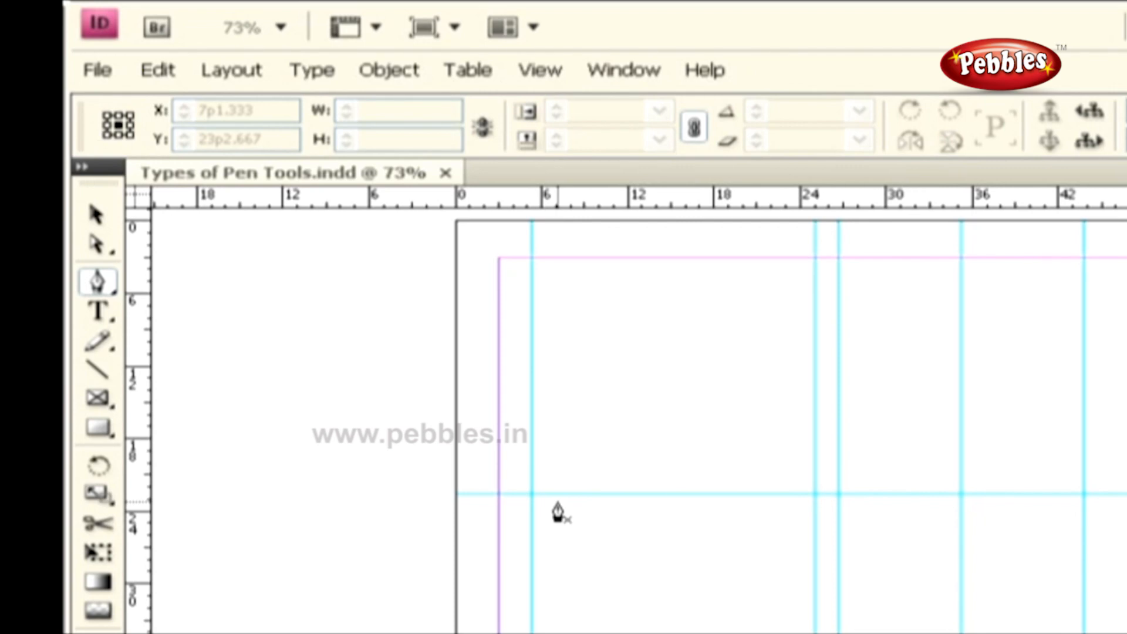
left_click(532, 494)
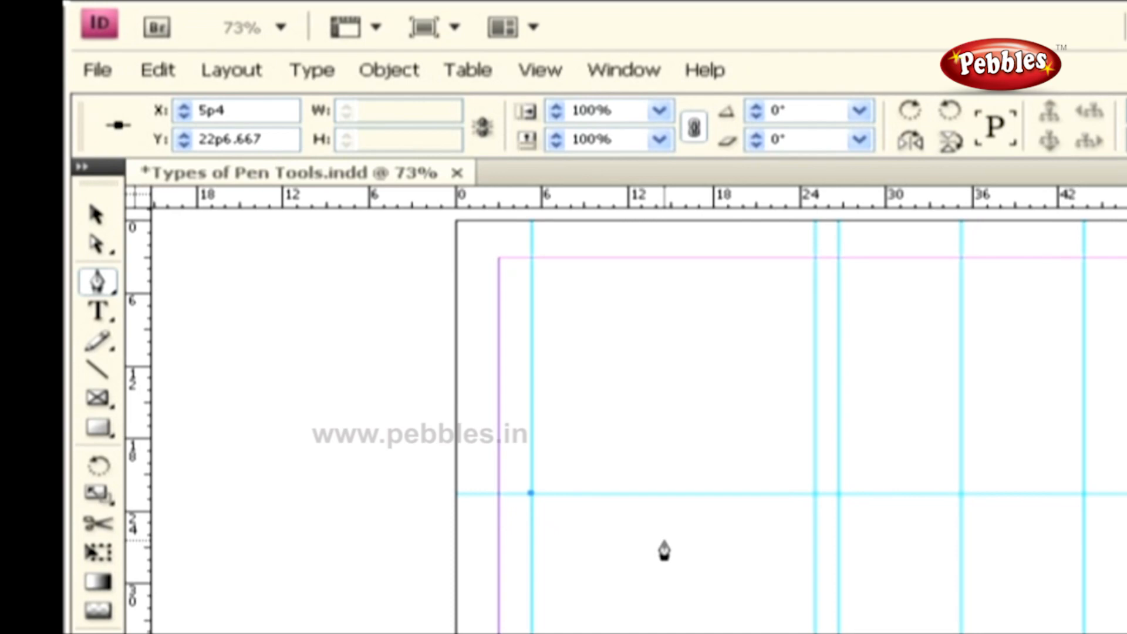
left_click(815, 495)
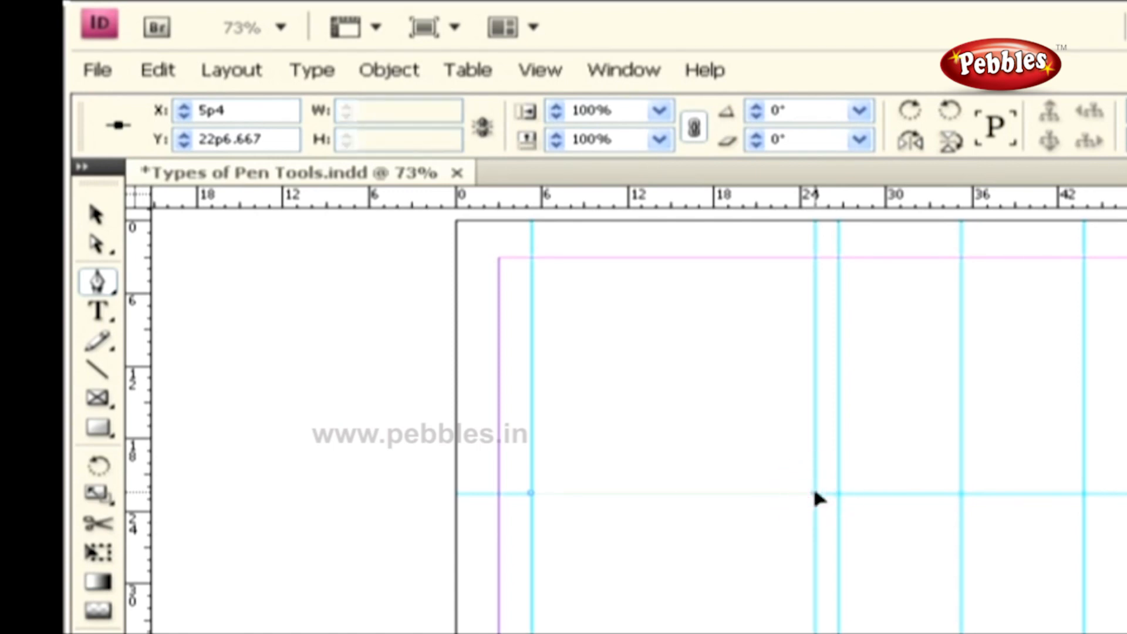
left_click_drag(816, 496, 964, 407)
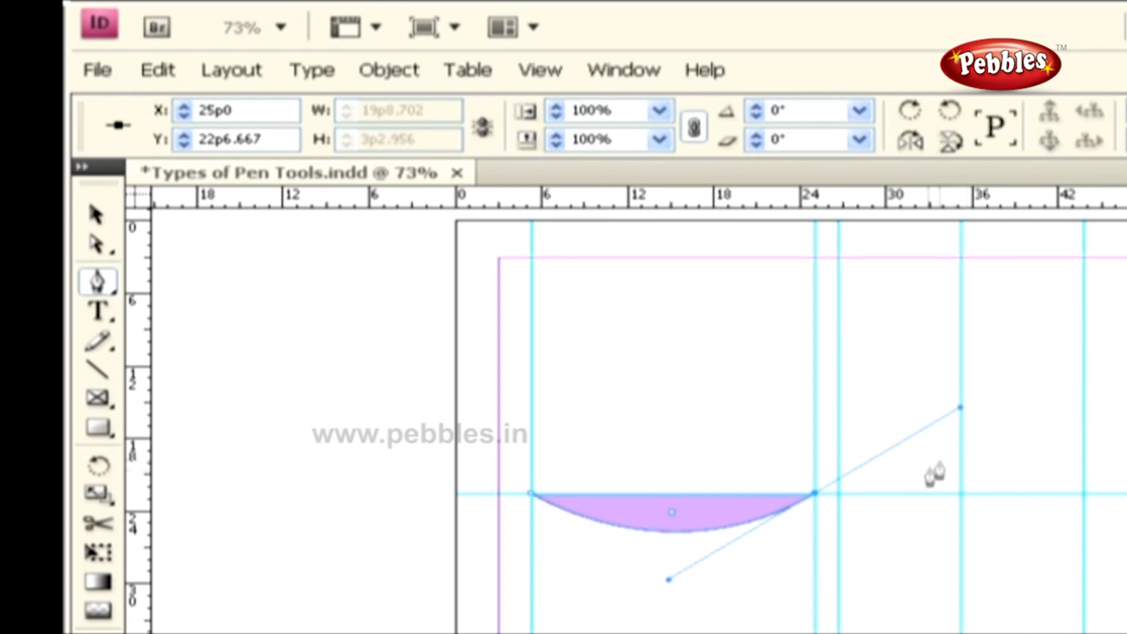
left_click(814, 493)
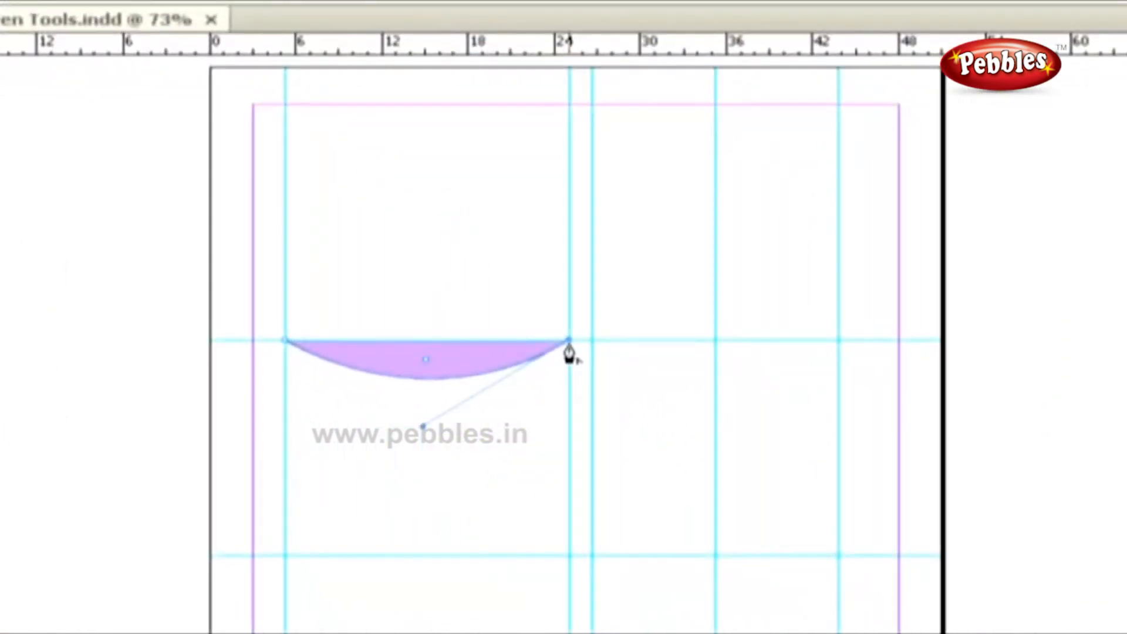
Continue the path with inward-bowing curves through the two lower guide intersections and close it at the starting anchor as a four-cornered shape.
left_click_drag(568, 555, 678, 633)
left_click(568, 555)
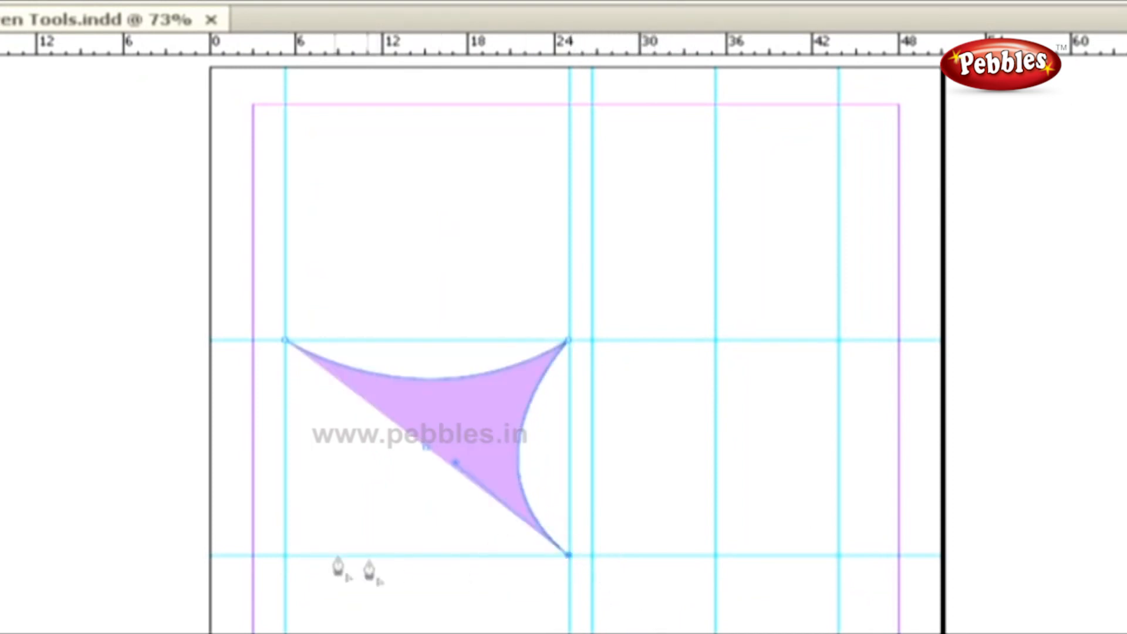
left_click_drag(285, 555, 136, 633)
left_click(286, 555)
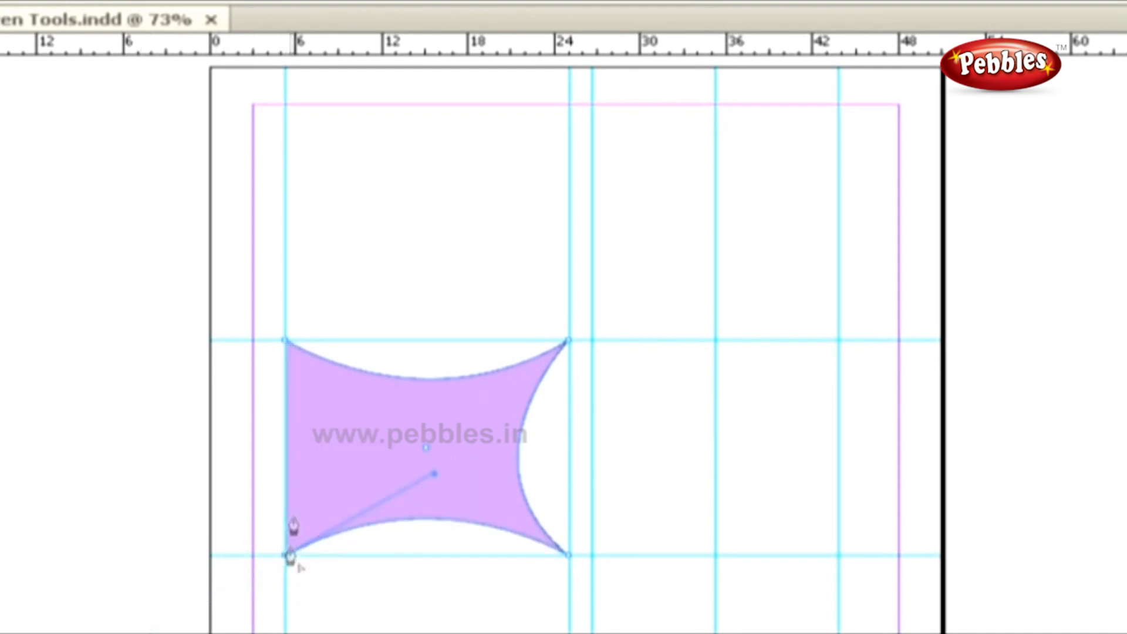
left_click_drag(285, 341, 390, 464)
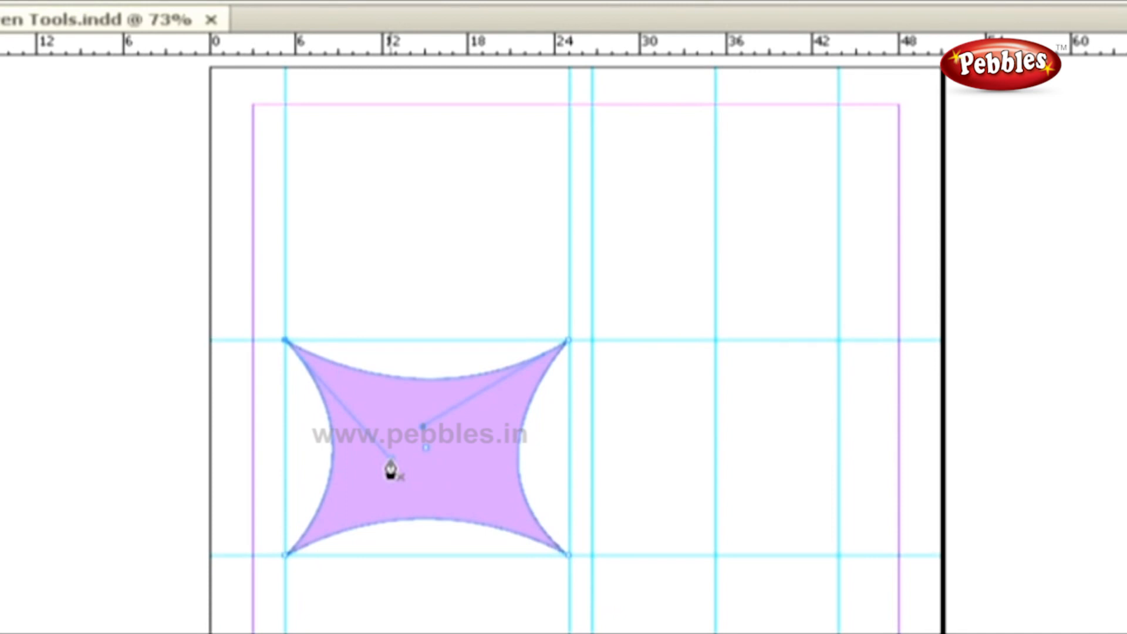
Draw a closed straight-sided triangle beside the curved shape, with its apex on the upper guide and its base along the lower guide.
left_click(714, 341)
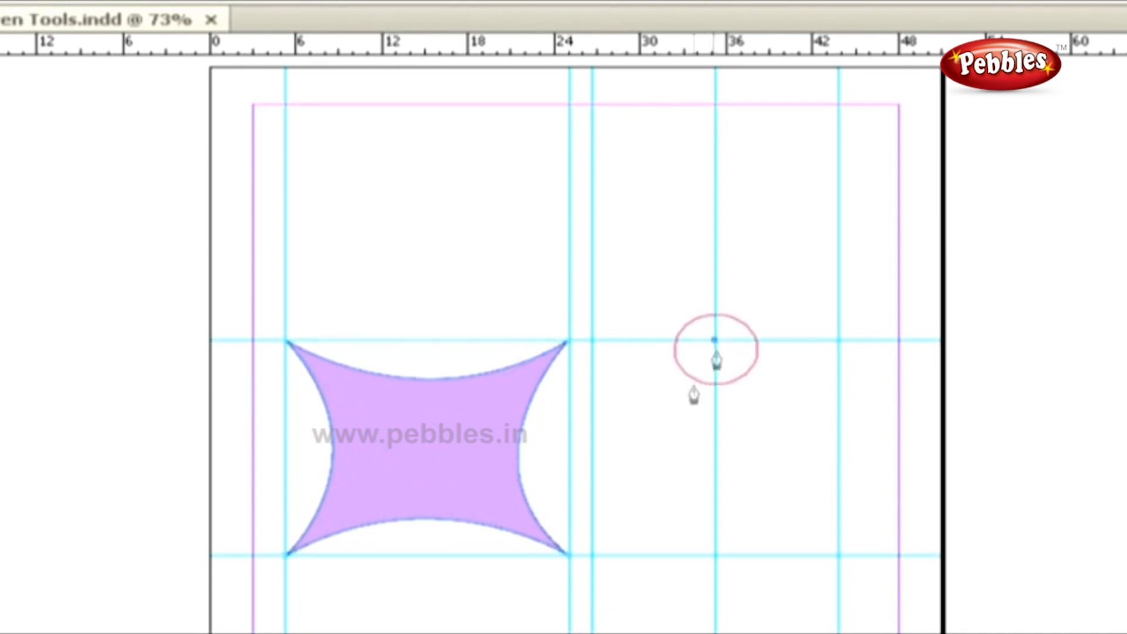
left_click(591, 555)
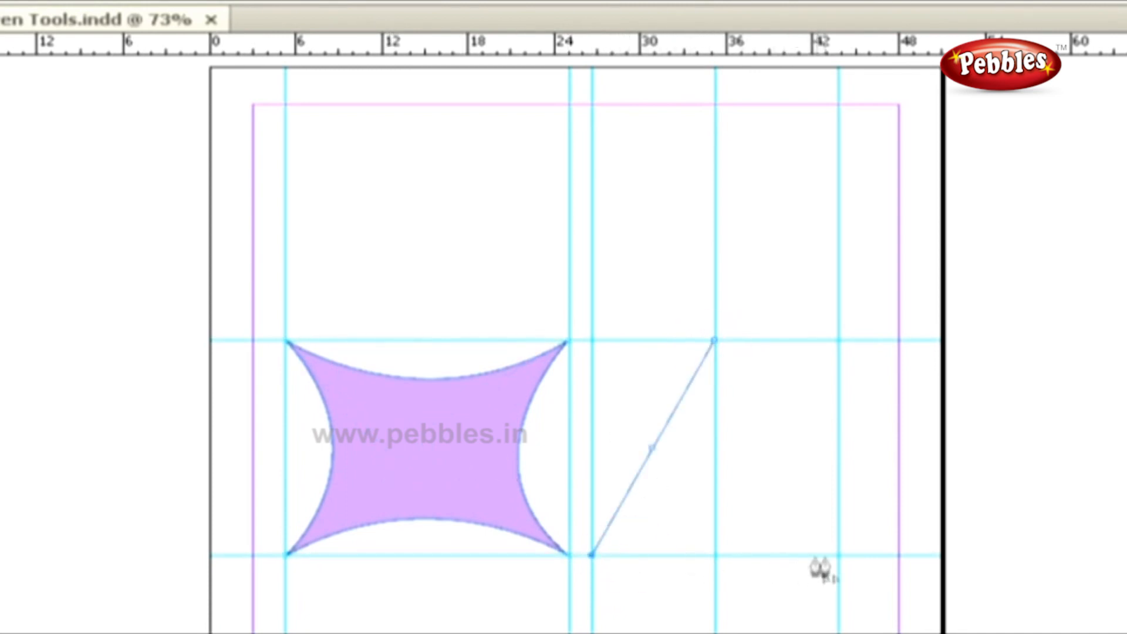
left_click(838, 554)
left_click(714, 340)
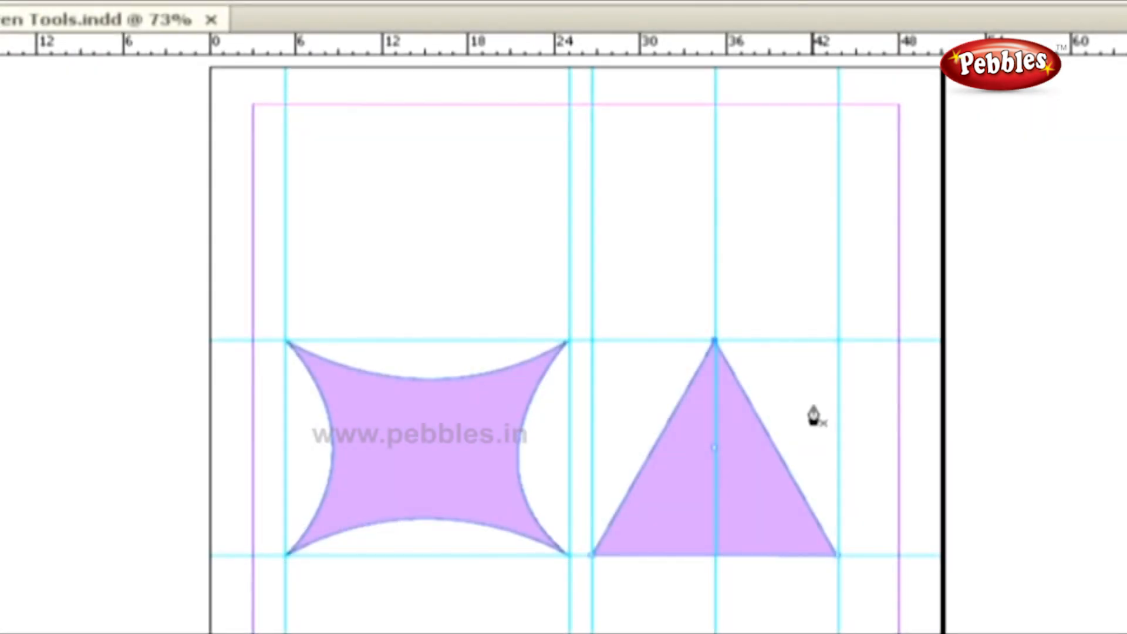
Select individual anchors on the triangle and curved shape with Direct Selection, and slightly adjust direction handles at the curved shape's two left corners.
key("v")
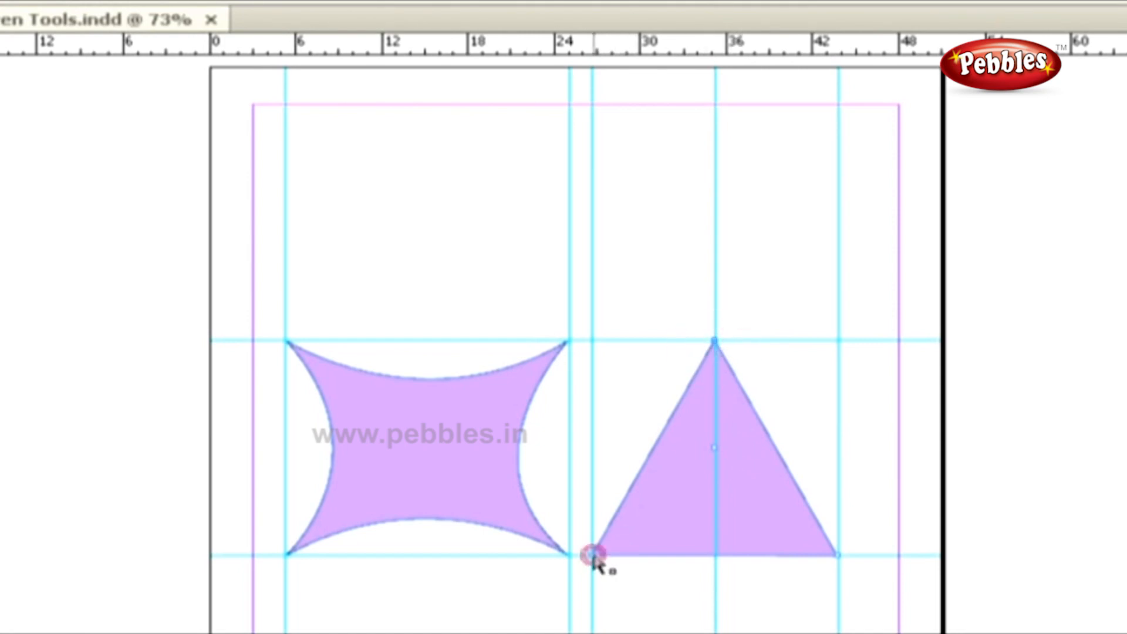
left_click(836, 556)
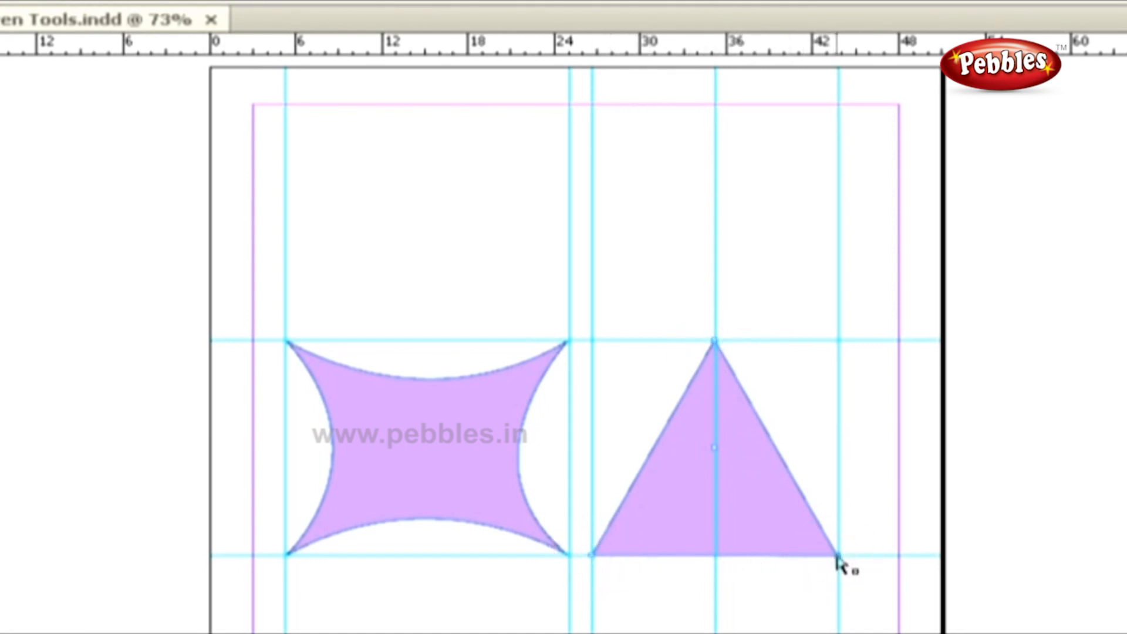
left_click(417, 445)
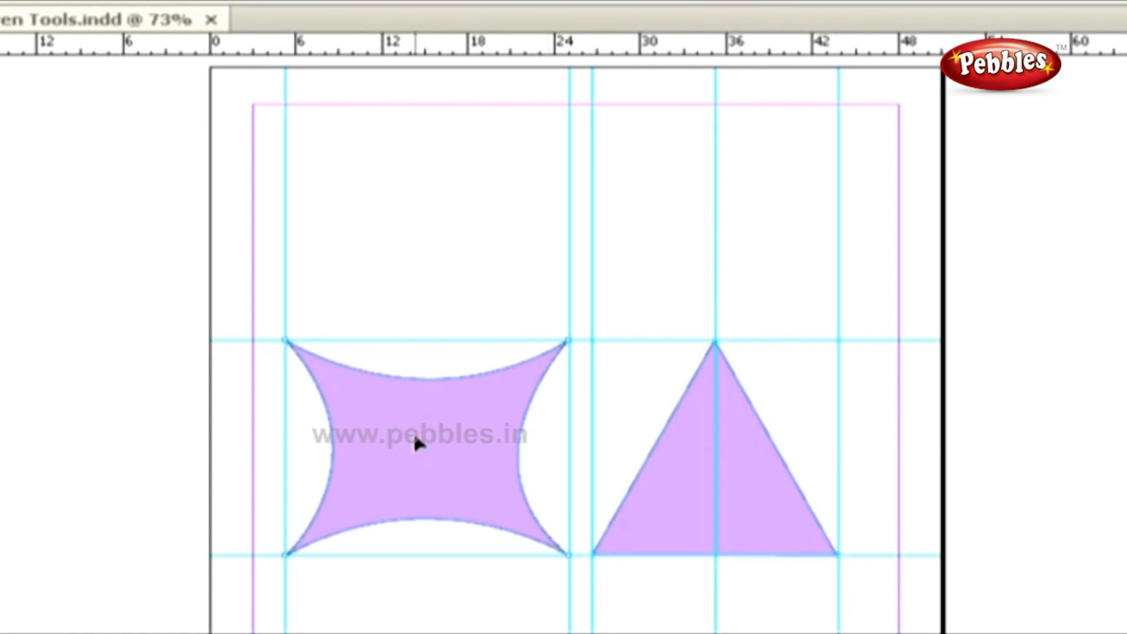
left_click(285, 342)
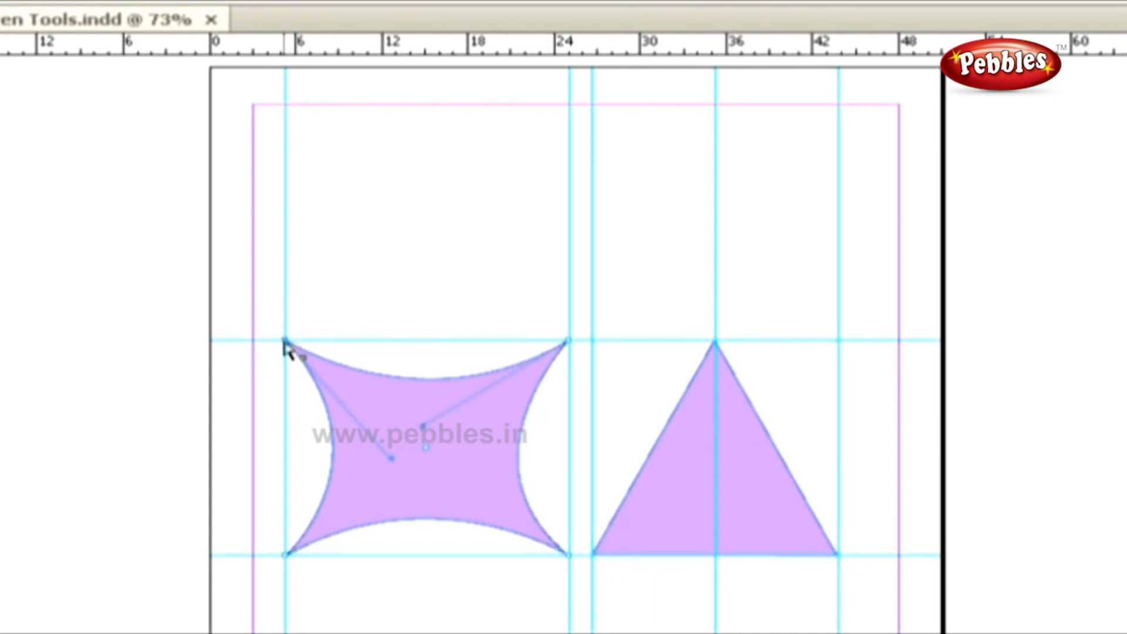
mouse_move(395, 460)
left_mouse_down()
mouse_move(414, 447)
mouse_move(395, 458)
left_mouse_up()
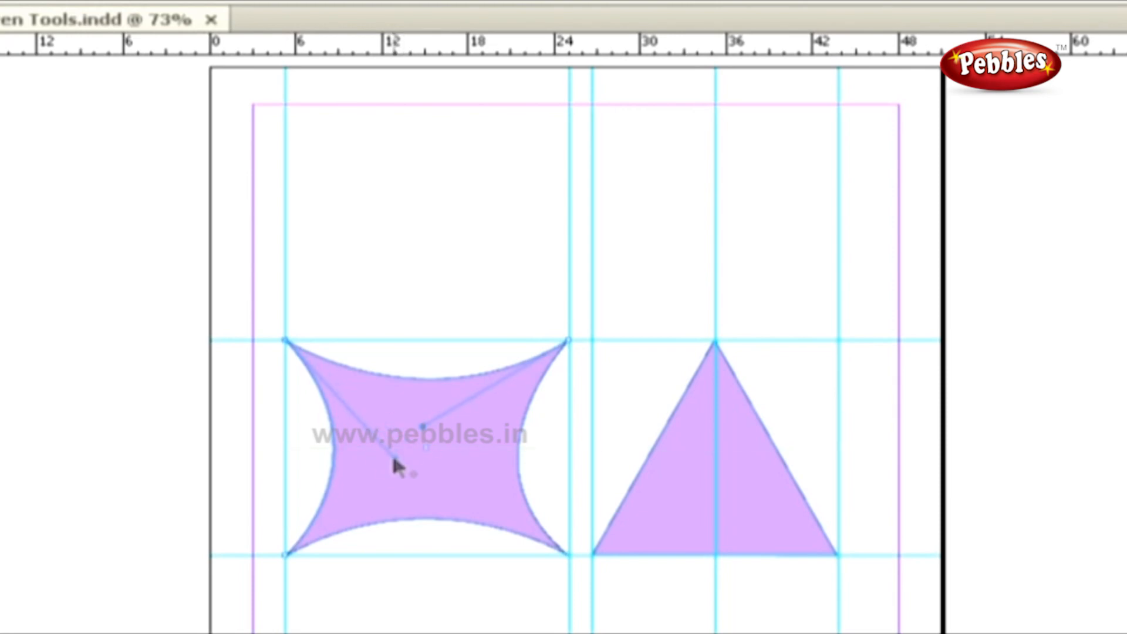
left_click(285, 554)
left_click_drag(442, 481, 415, 470)
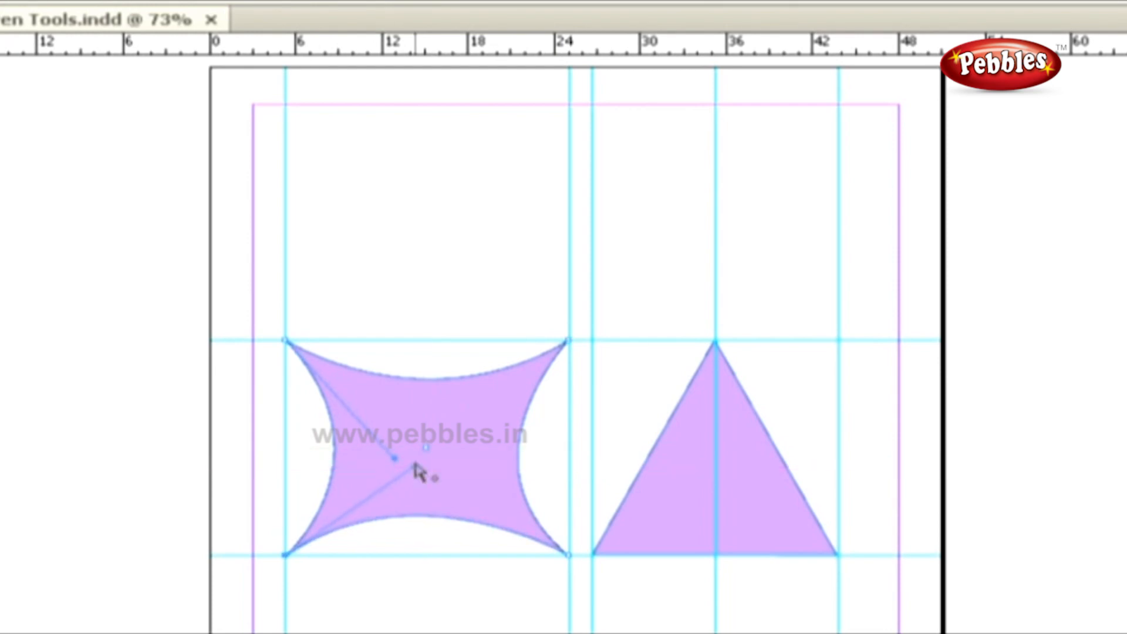
left_click(520, 486)
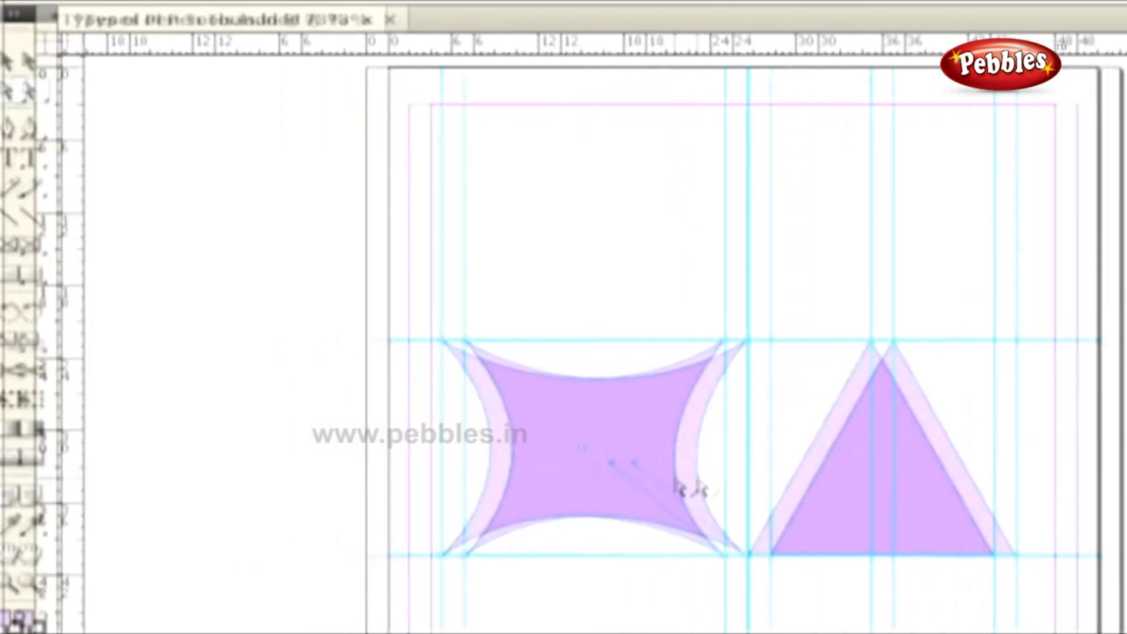
Add an anchor point at the middle of each of the curved shape's four sides with the Add Anchor Point Tool.
left_click(82, 126)
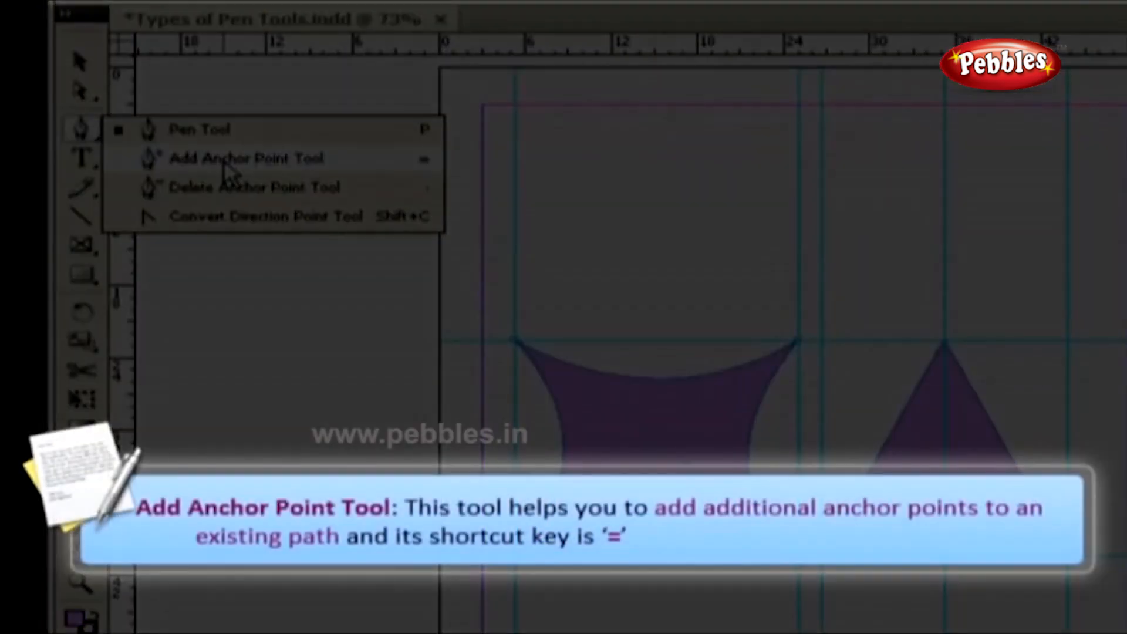
left_click(223, 164)
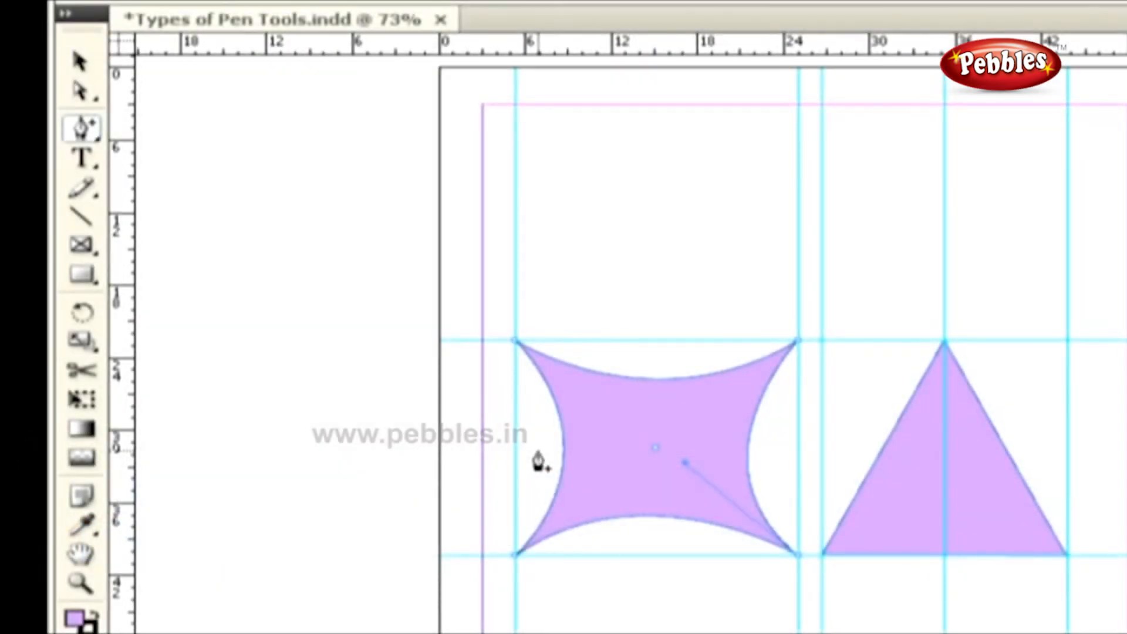
left_click(649, 380)
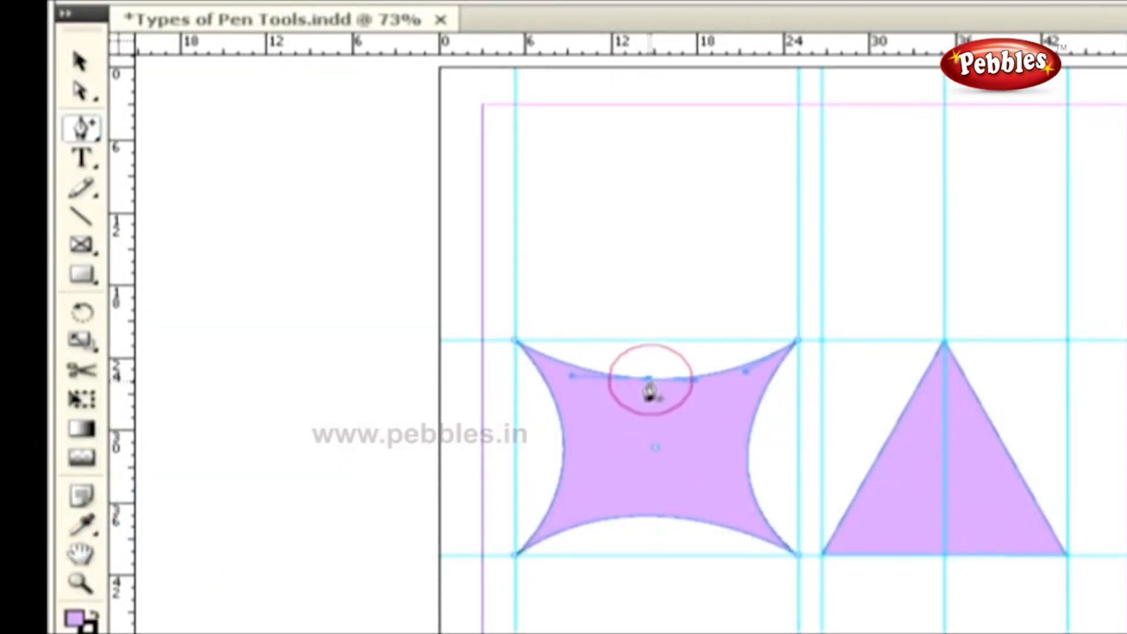
left_click(563, 451)
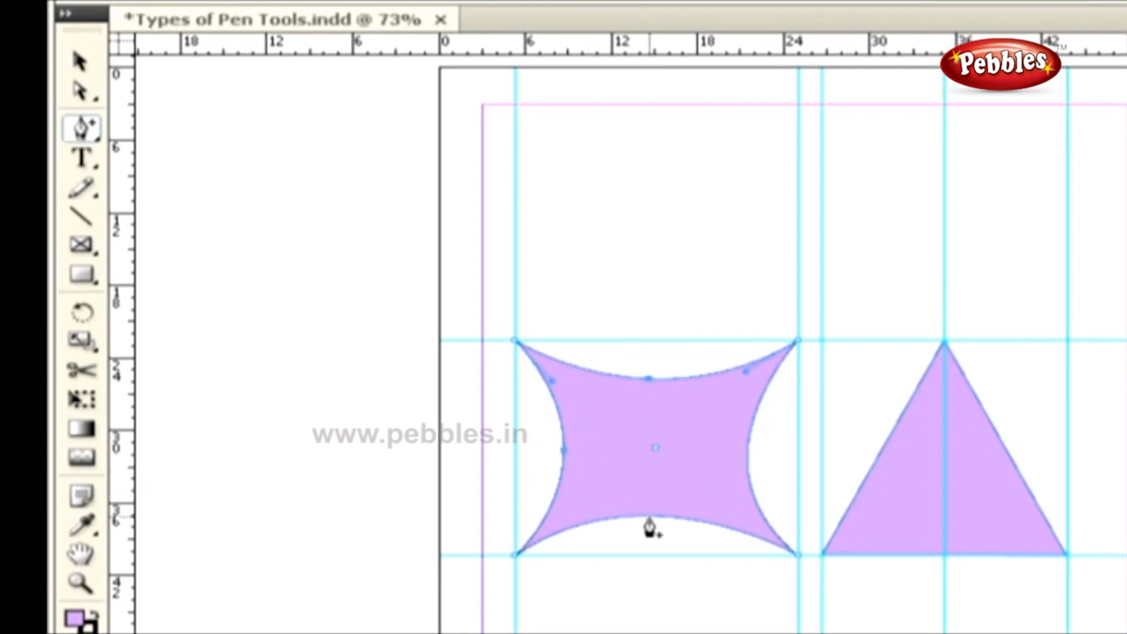
left_click(649, 516)
left_click(747, 450)
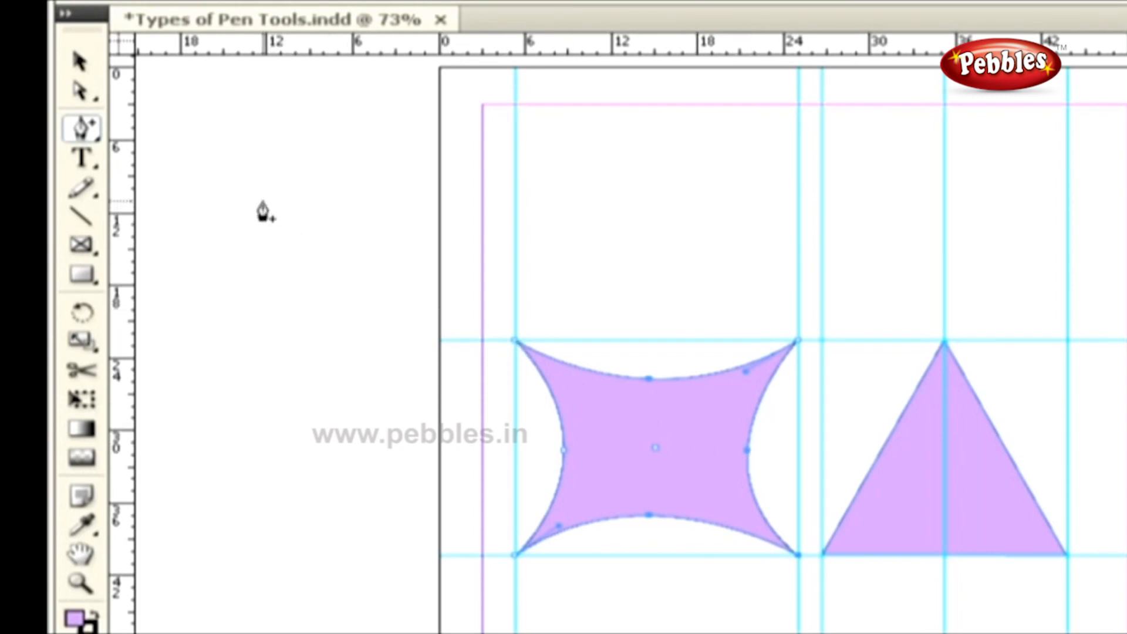
Remove the four mid-side anchor points from the curved shape with the Delete Anchor Point Tool.
left_click(85, 126)
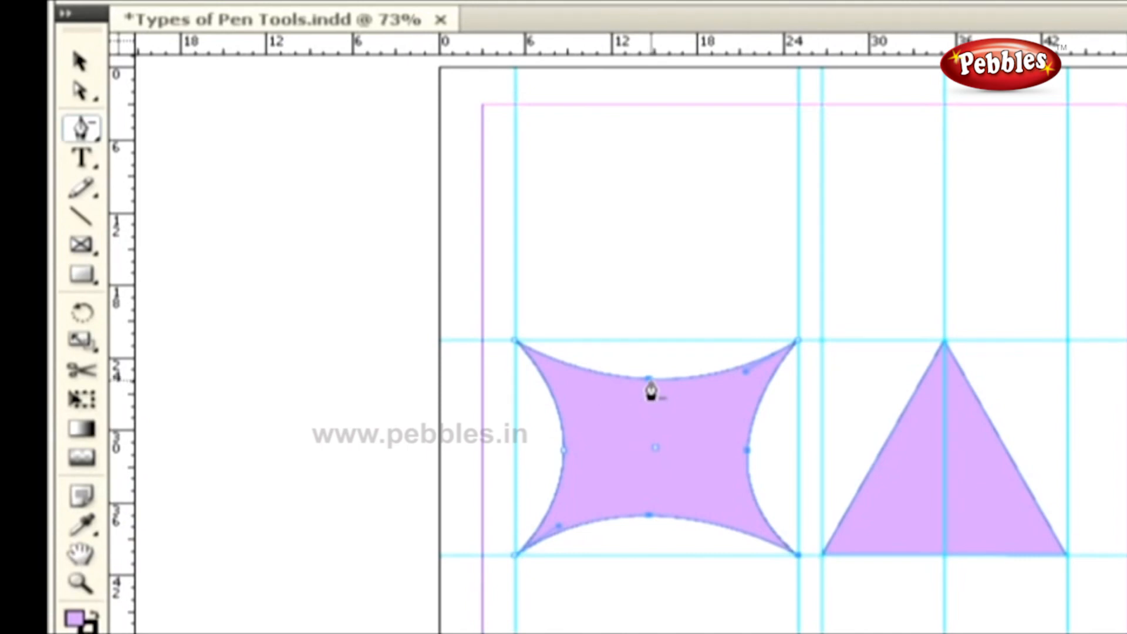
left_click(648, 378)
left_click(559, 453)
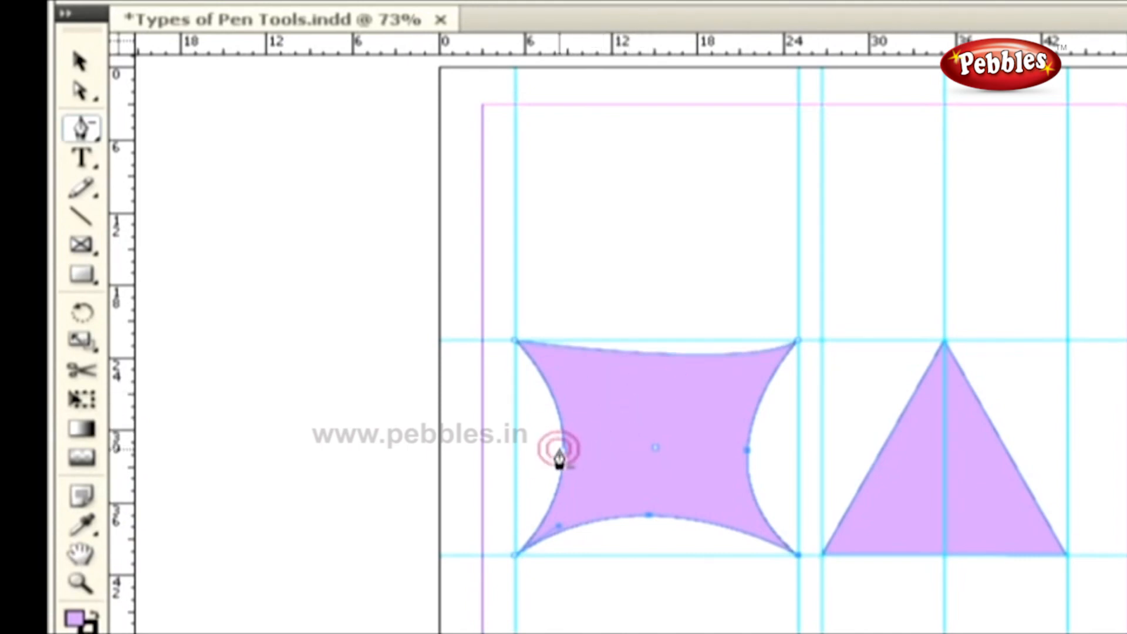
left_click(646, 515)
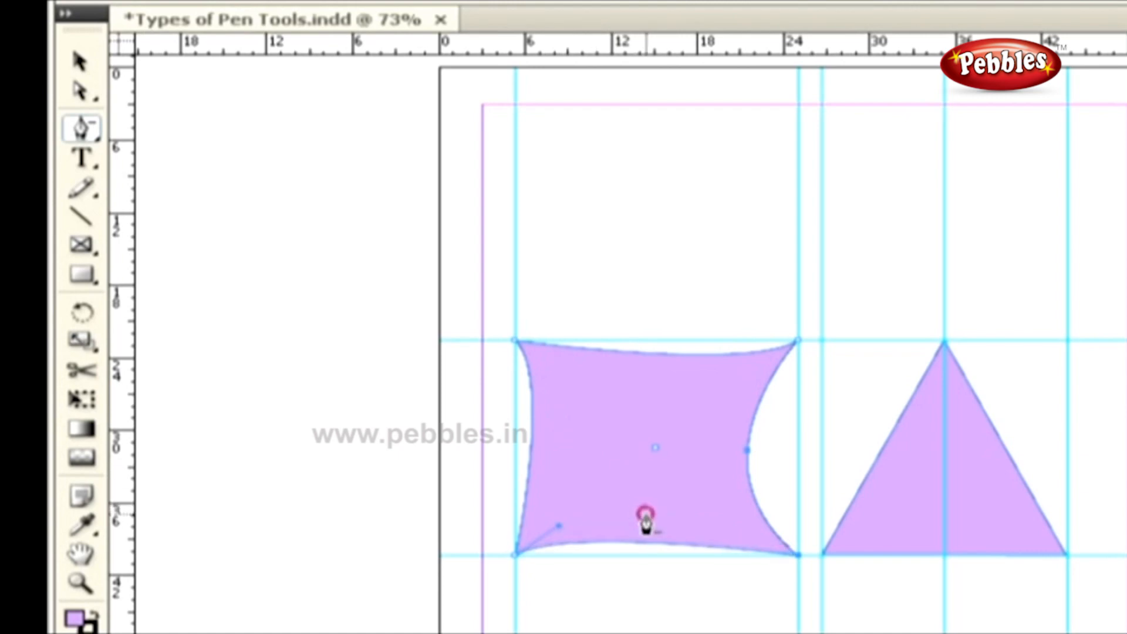
left_click(748, 458)
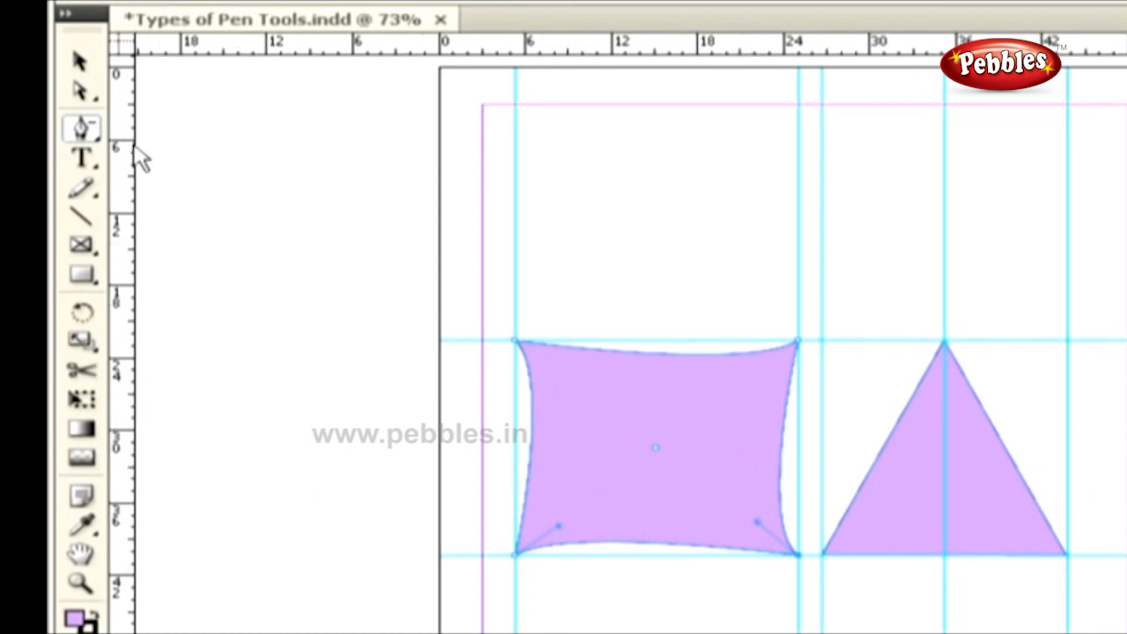
Convert the curved shape's four smooth corners to corner points with the Convert Direction Point Tool, making its sides straight.
left_click(81, 128)
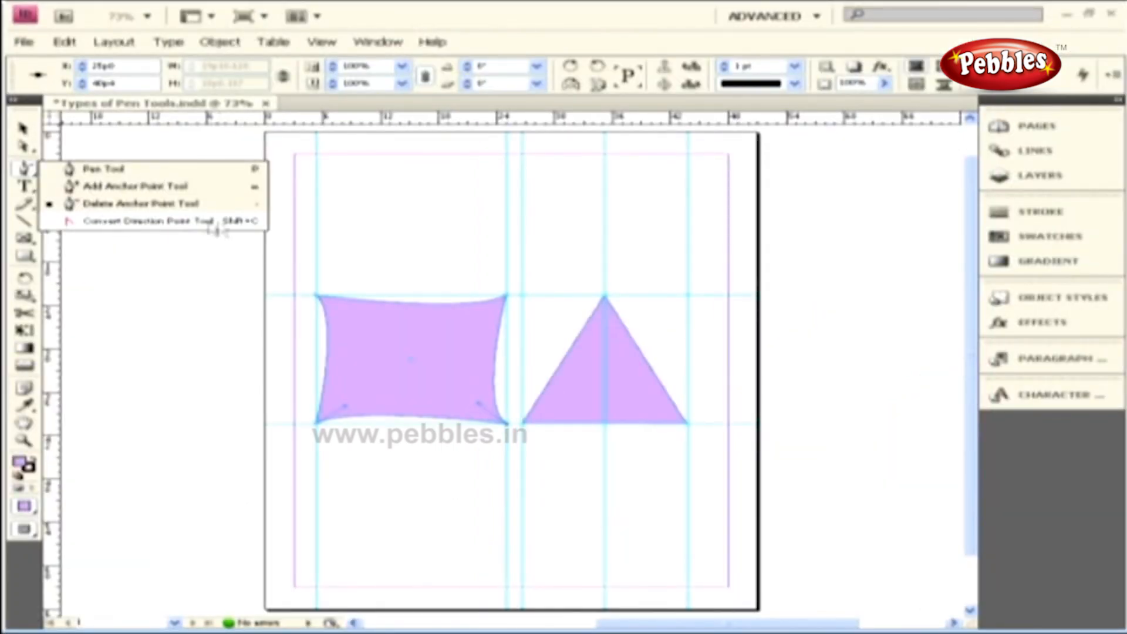
left_click(241, 221)
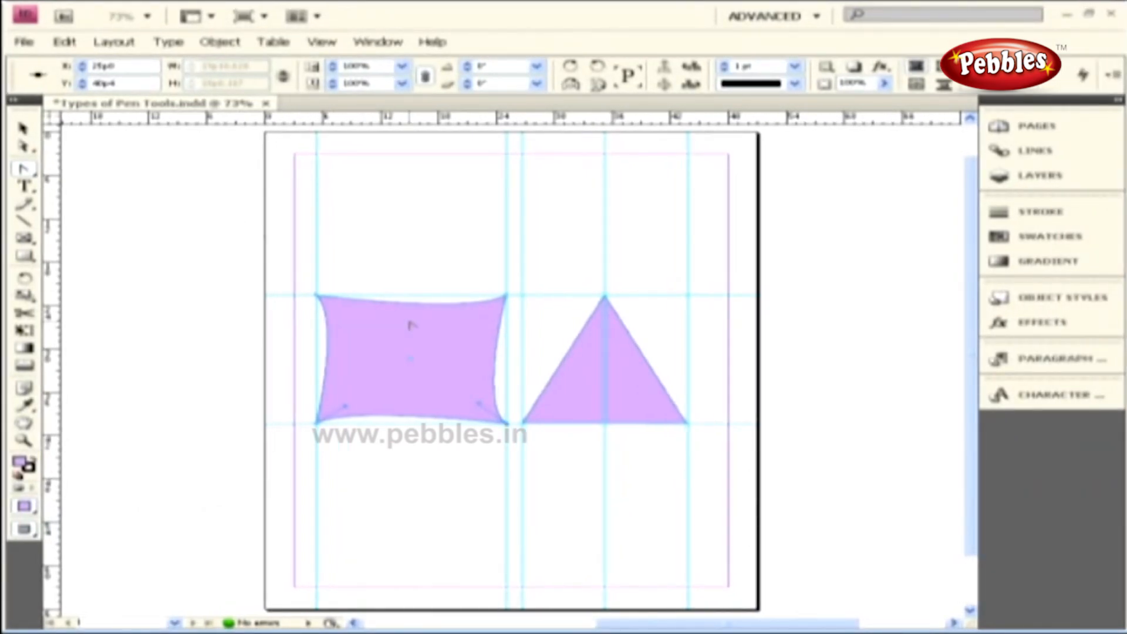
left_click(315, 297)
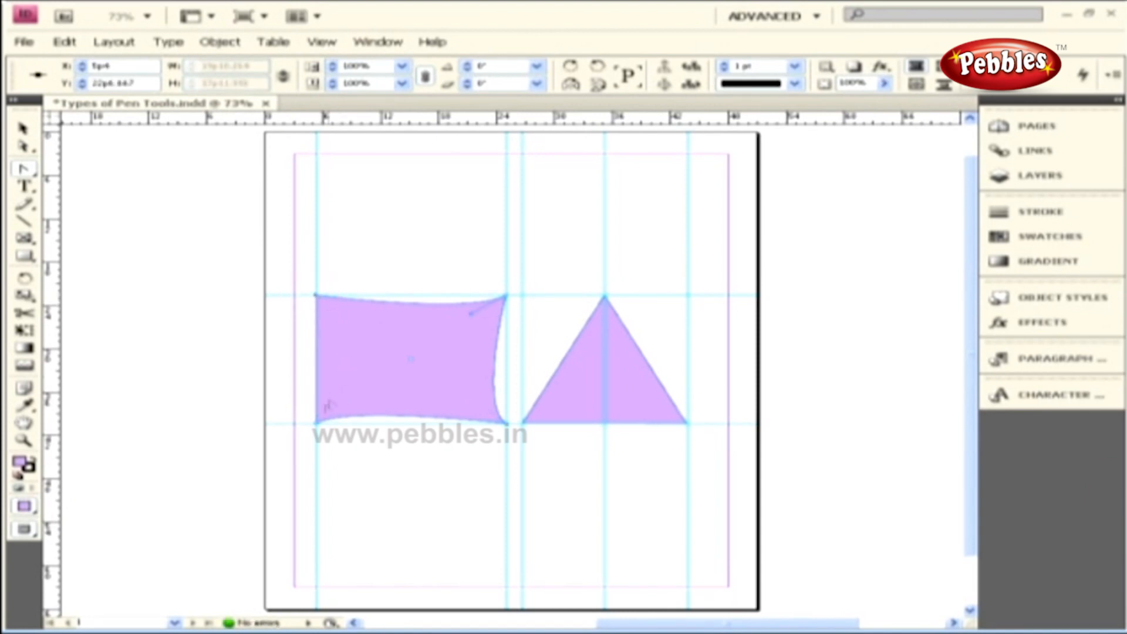
left_click(316, 422)
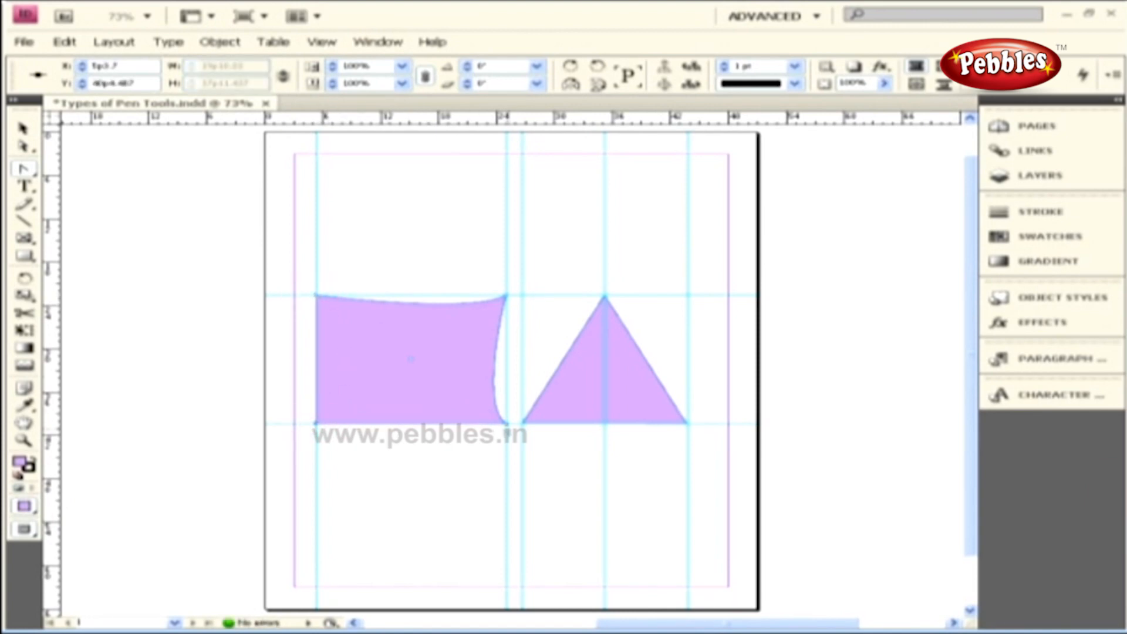
left_click(506, 422)
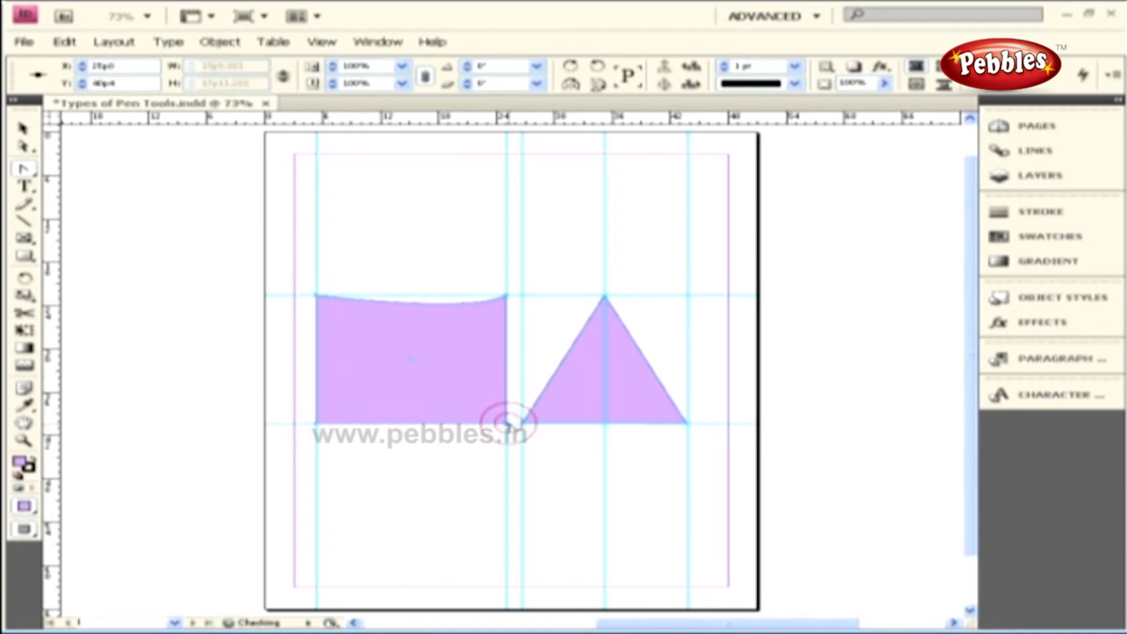
left_click(506, 295)
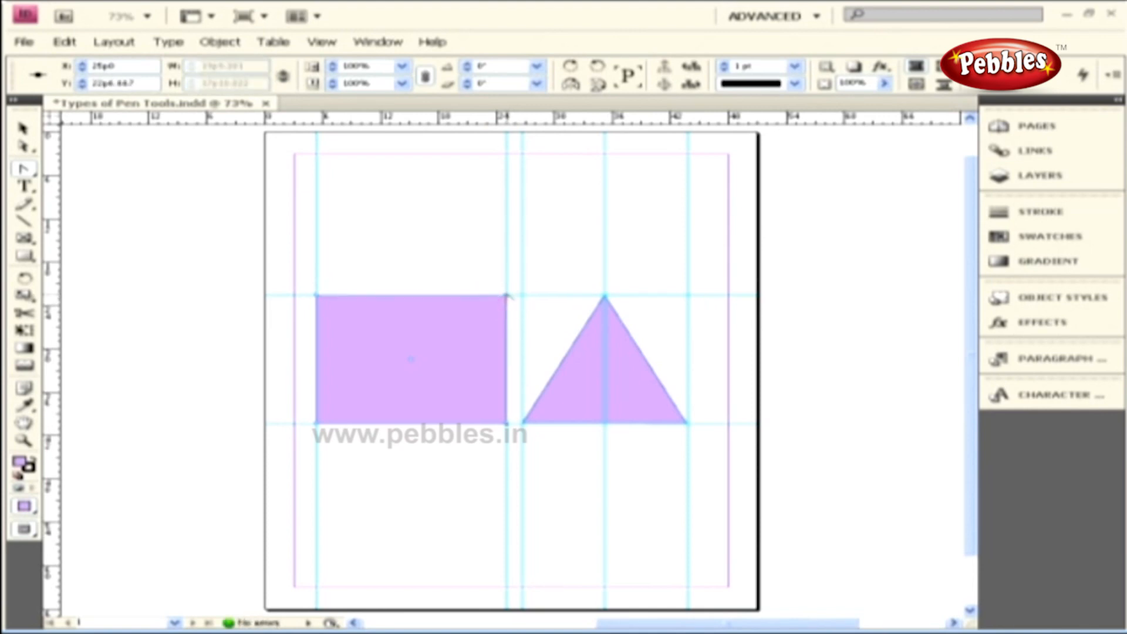
Convert the triangle's apex to a smooth point by pulling direction handles out sideways.
left_click(607, 356)
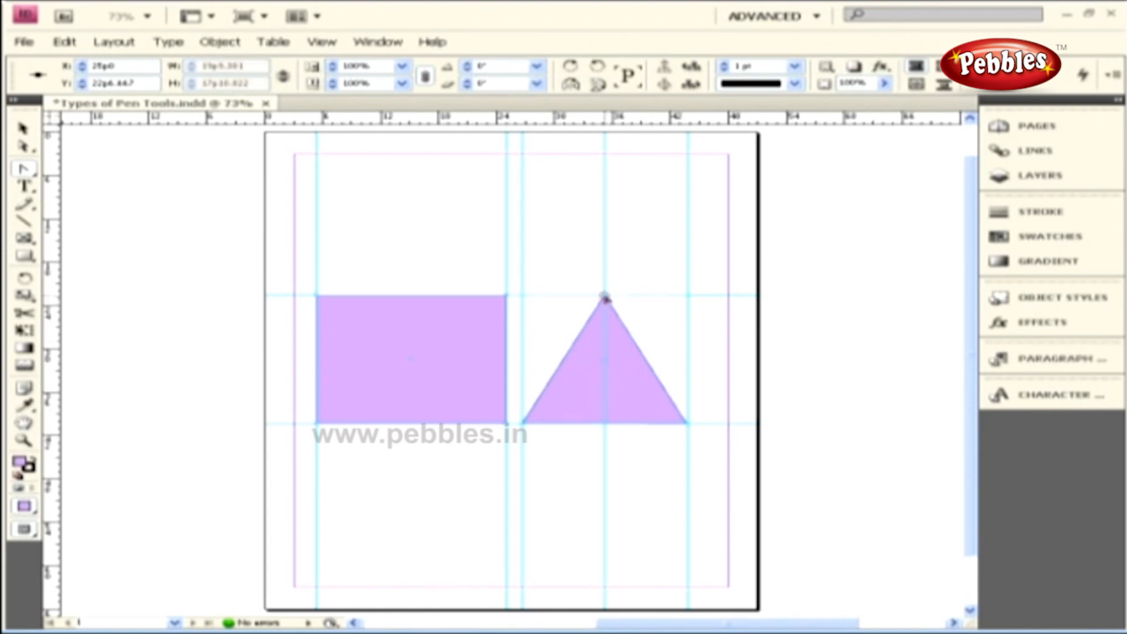
left_click_drag(605, 297, 515, 293)
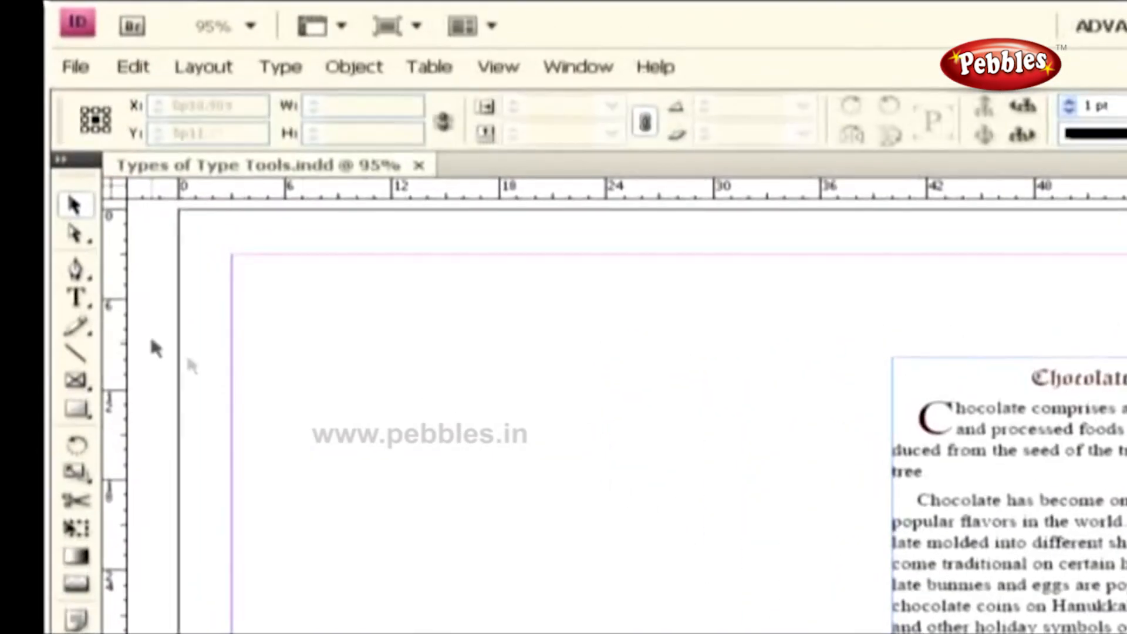
In the Types of Type Tools document, draw a text frame about 12p6 by 10p6 and paste the "Chocolate has become" passage into it.
left_click(85, 190)
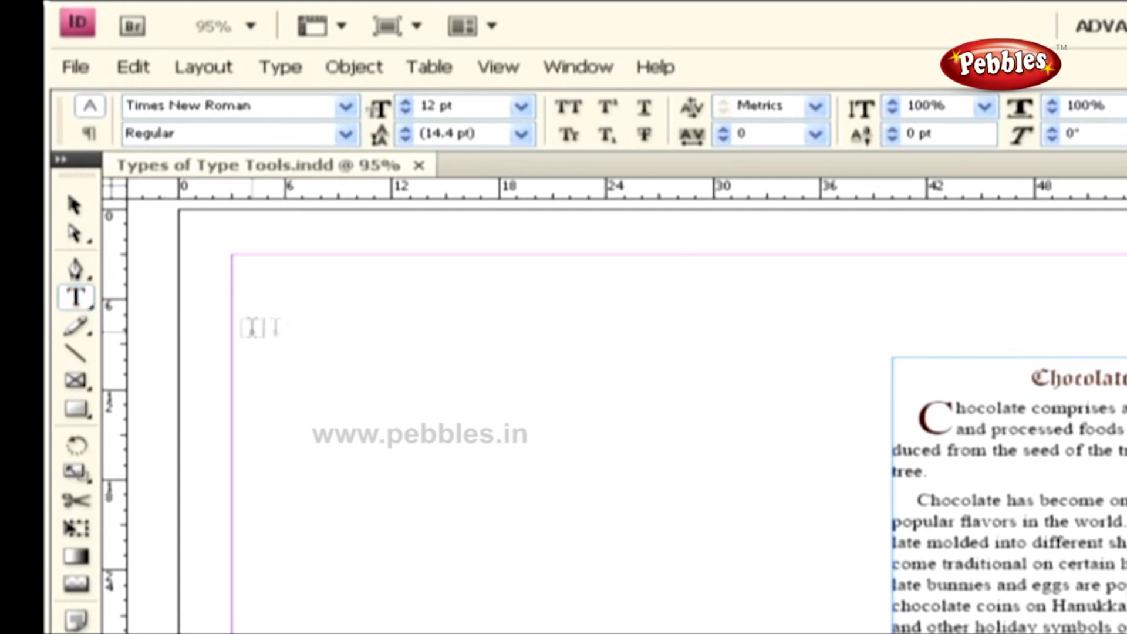
left_click_drag(309, 306, 535, 465)
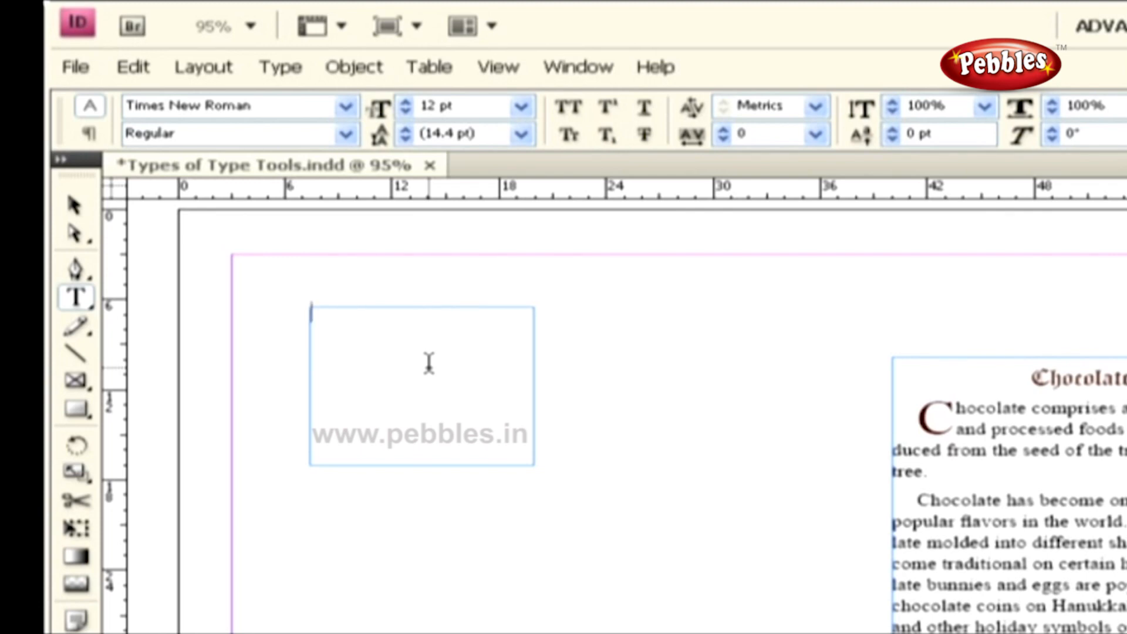
key("ctrl+v")
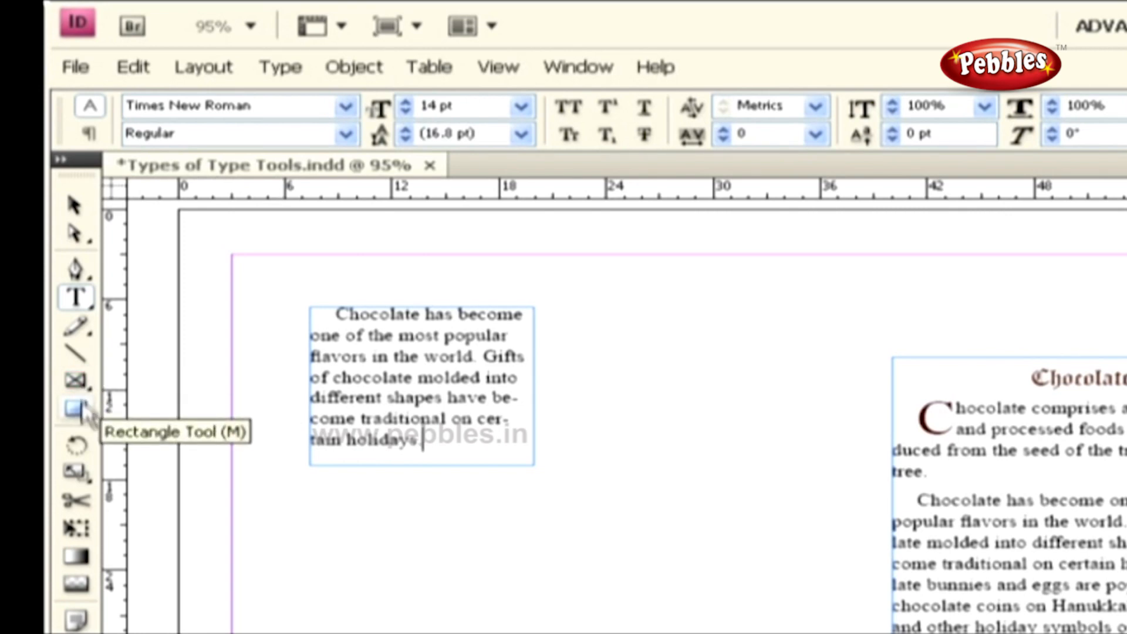
Draw an elliptical placeholder frame about 11p11 wide by 12p9 high beside the text frame and enter "Love Chocolate" in it as text.
left_click_drag(76, 379, 221, 408)
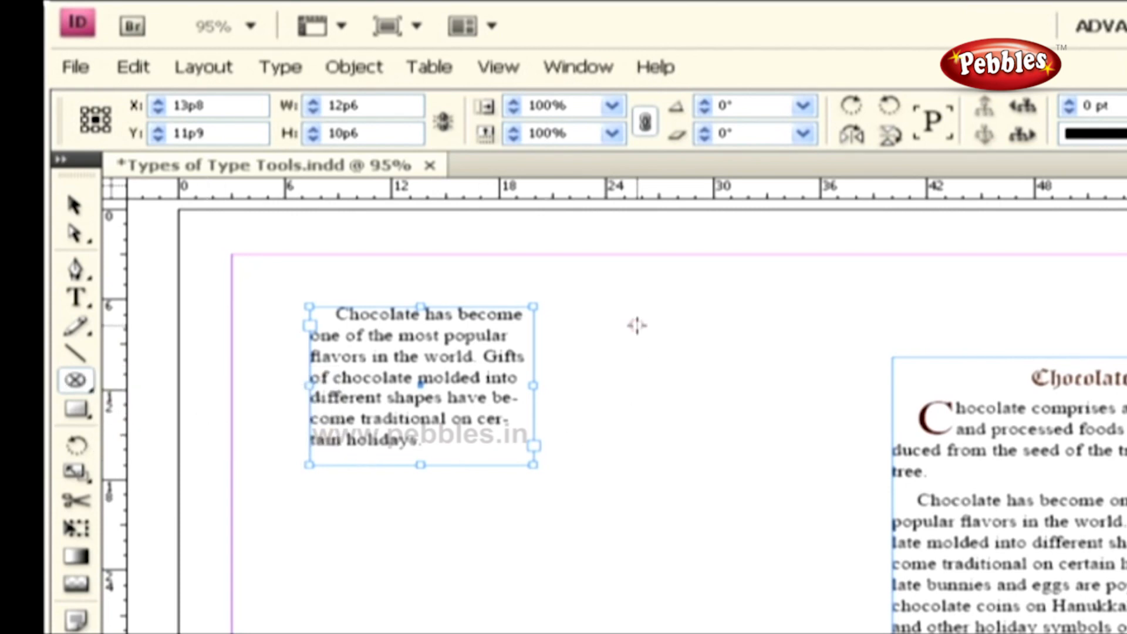
left_click_drag(635, 325, 852, 519)
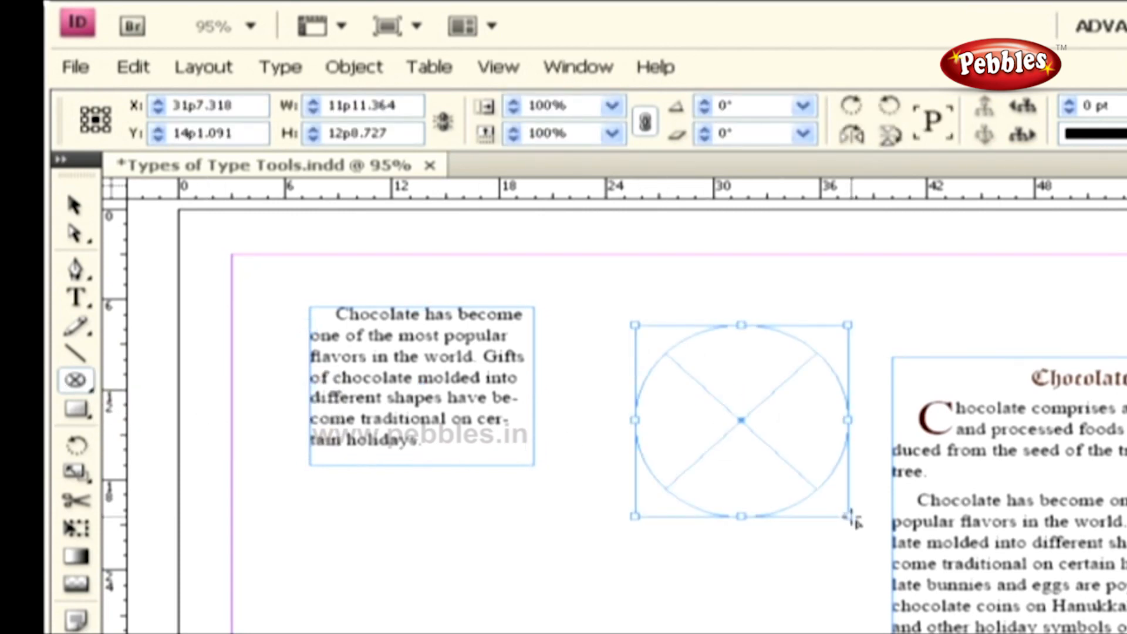
key("t")
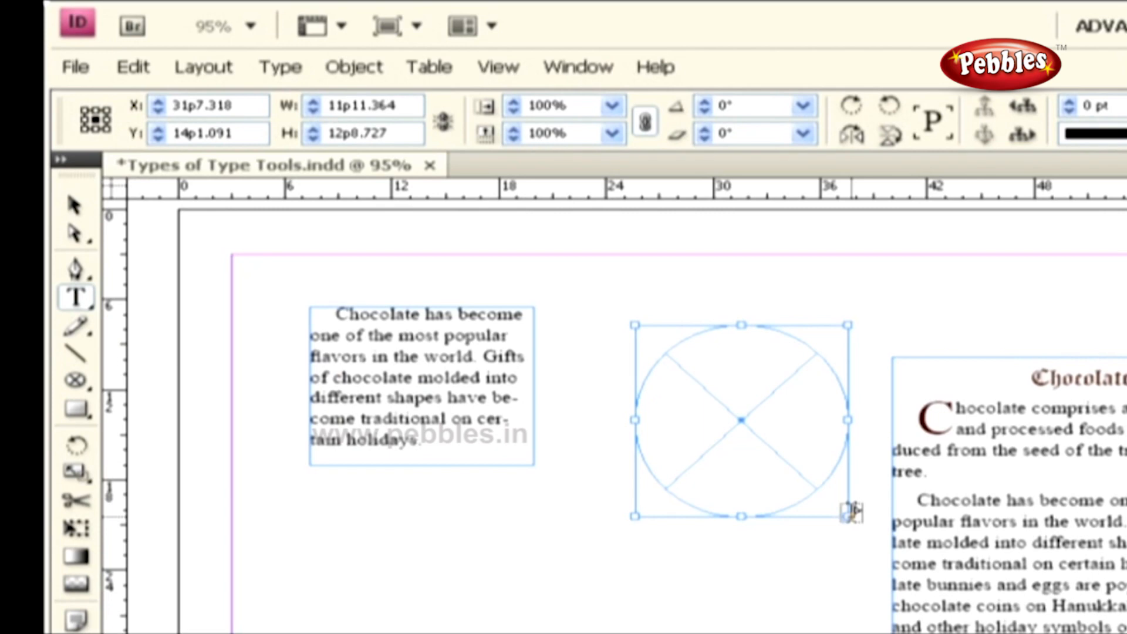
left_click(743, 403)
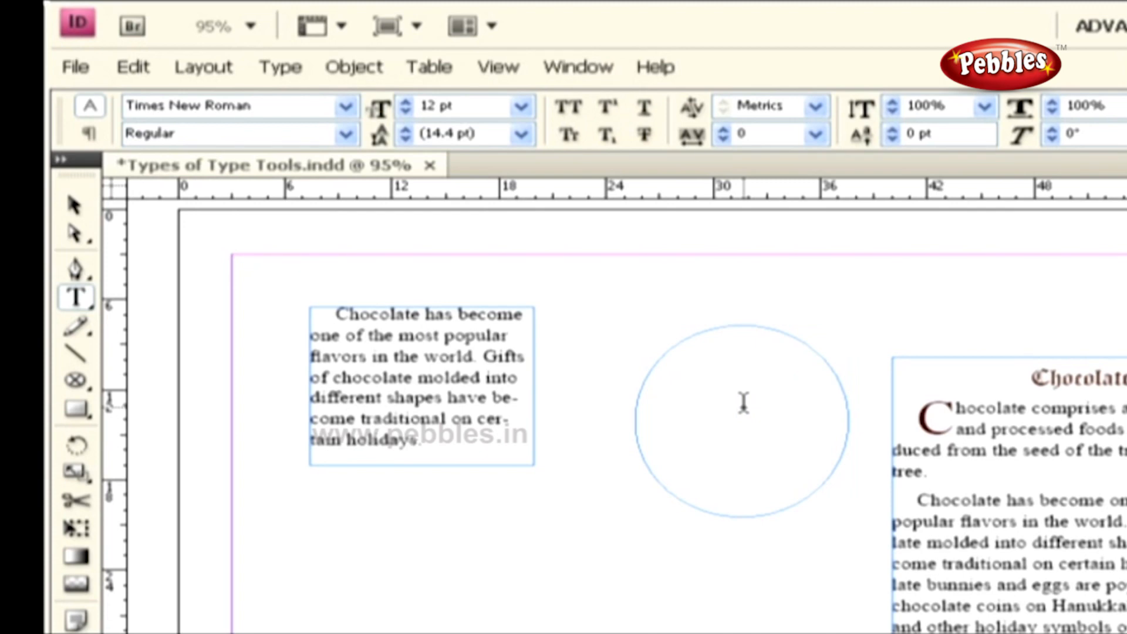
type("Love Choc")
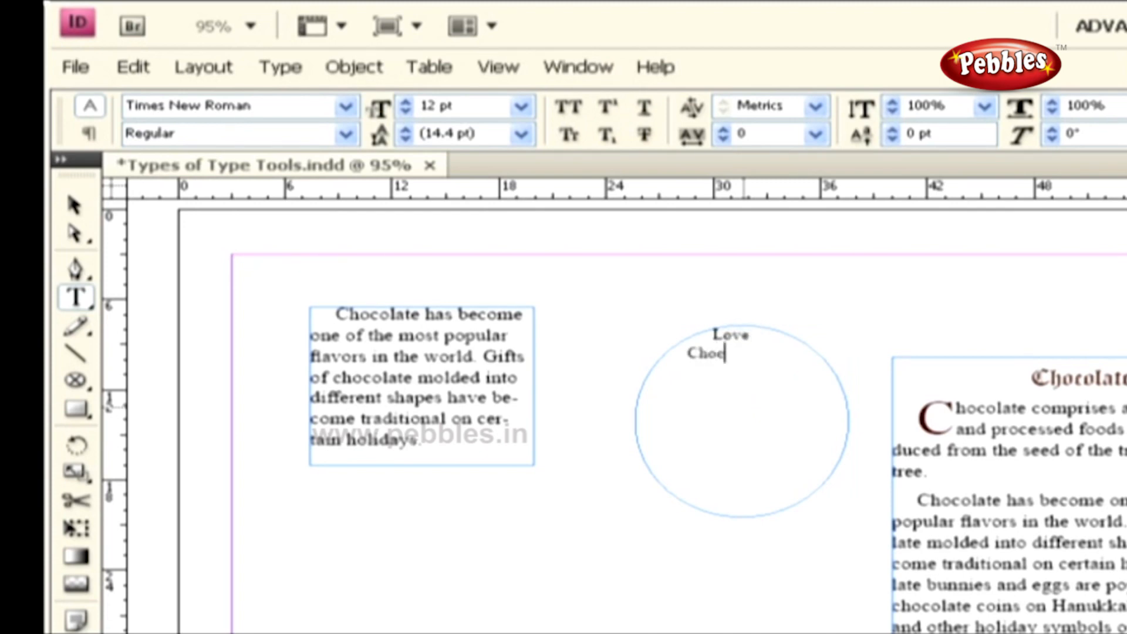
type("olate")
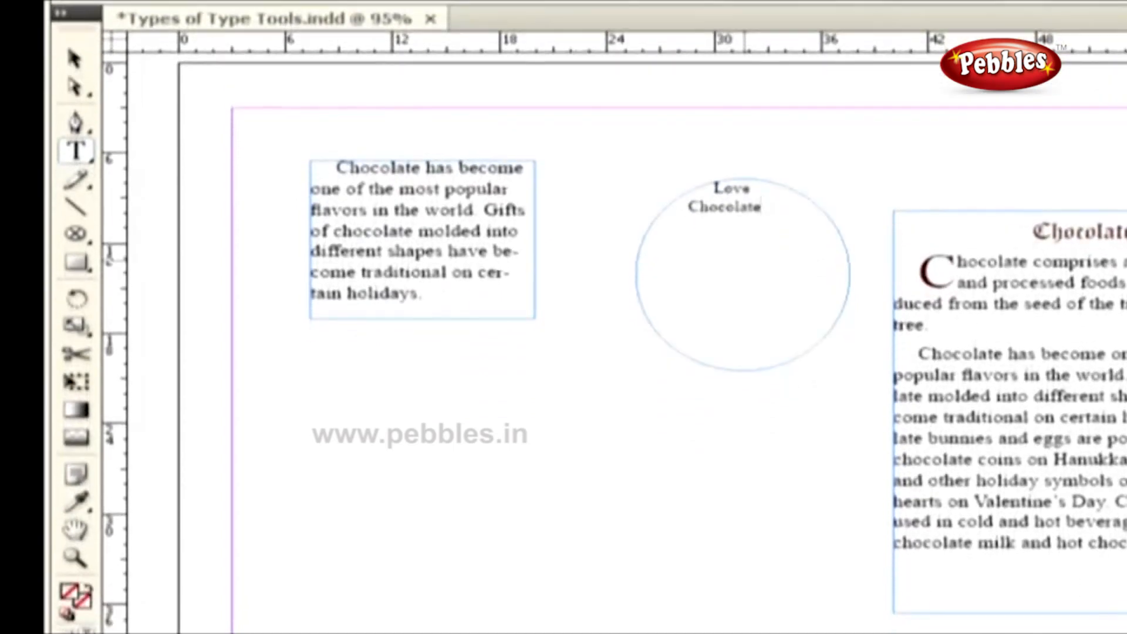
Draw a rectangle below the first text frame and paste the "Chocolate has become" passage inside it.
left_click(76, 261)
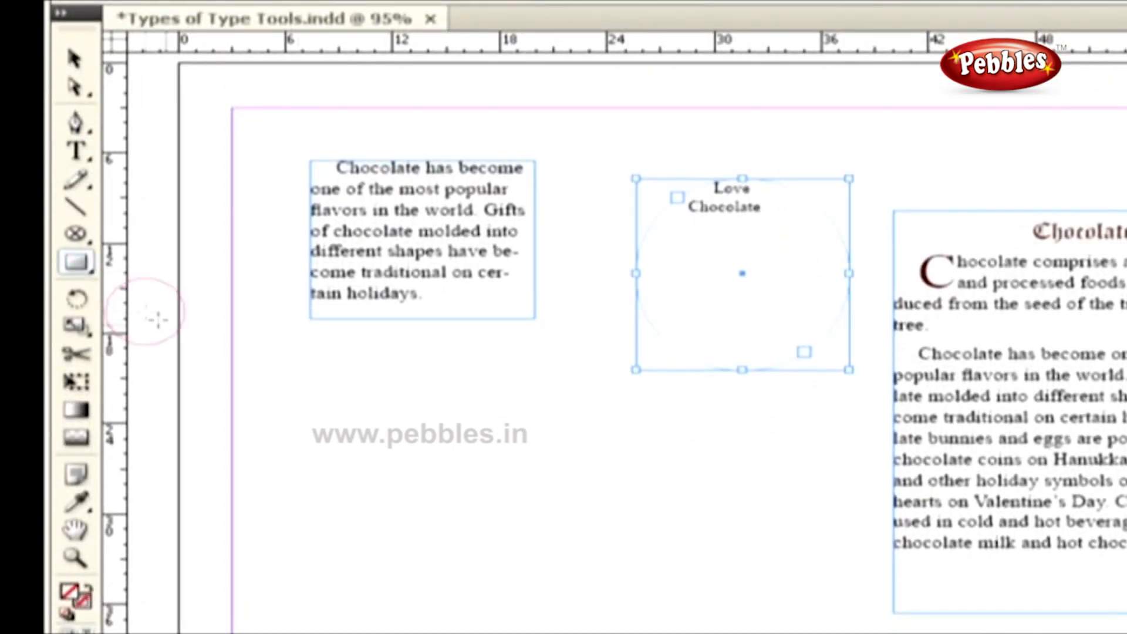
left_click_drag(291, 388, 528, 556)
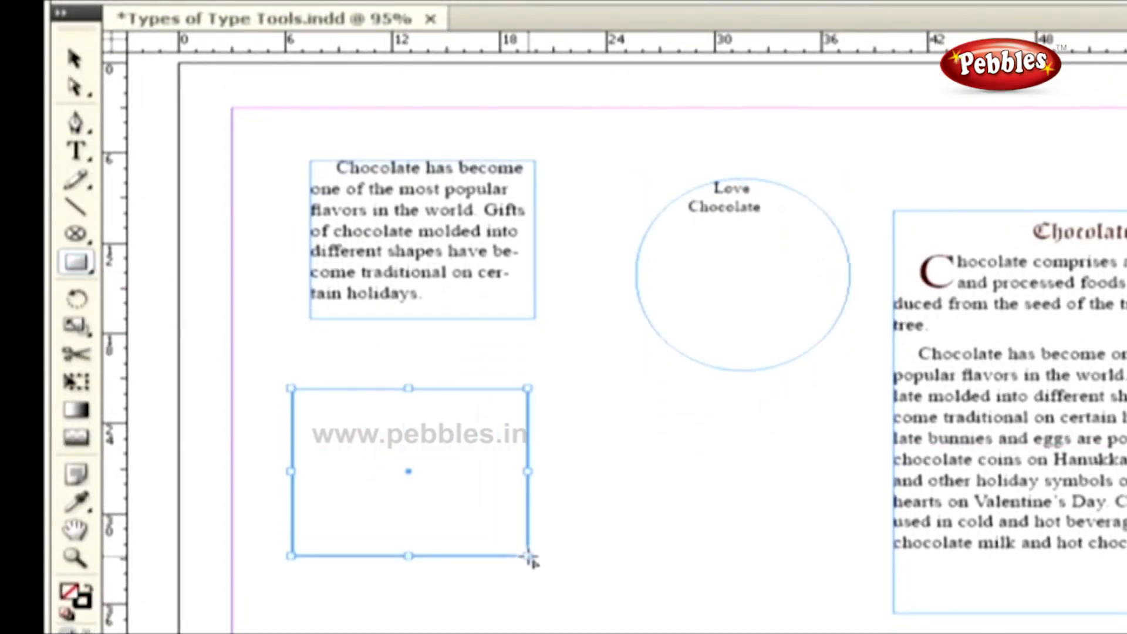
key("t")
left_click(447, 487)
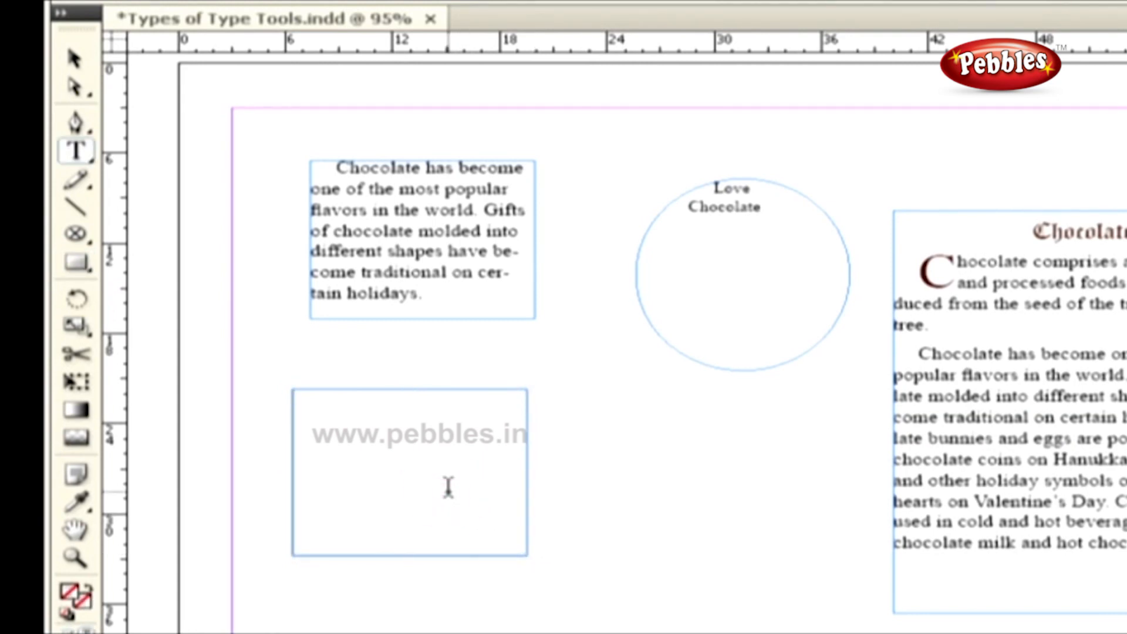
key("ctrl+v")
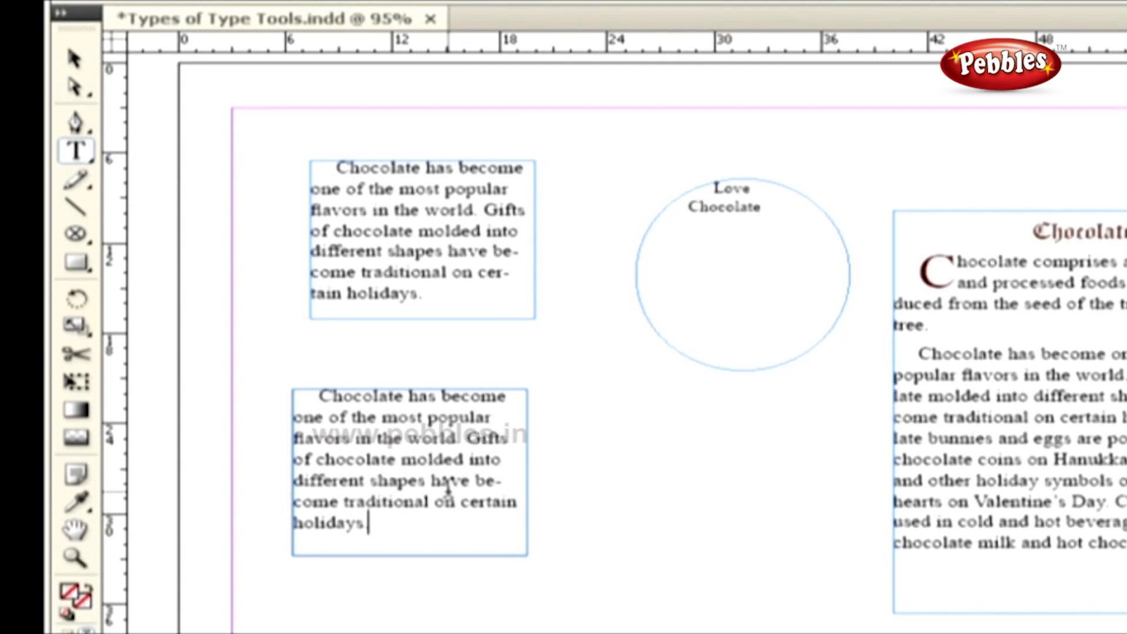
Turn off "Type Tool Converts Frames to Text Frames" in the Type preferences and apply the change.
key("ctrl")
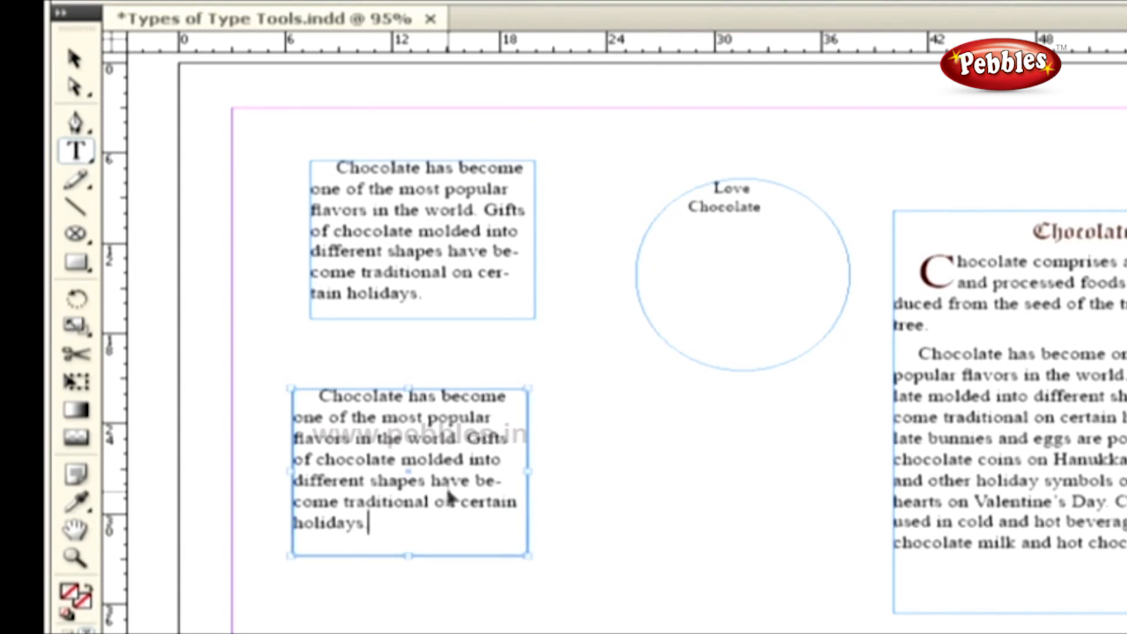
key("ctrl+k")
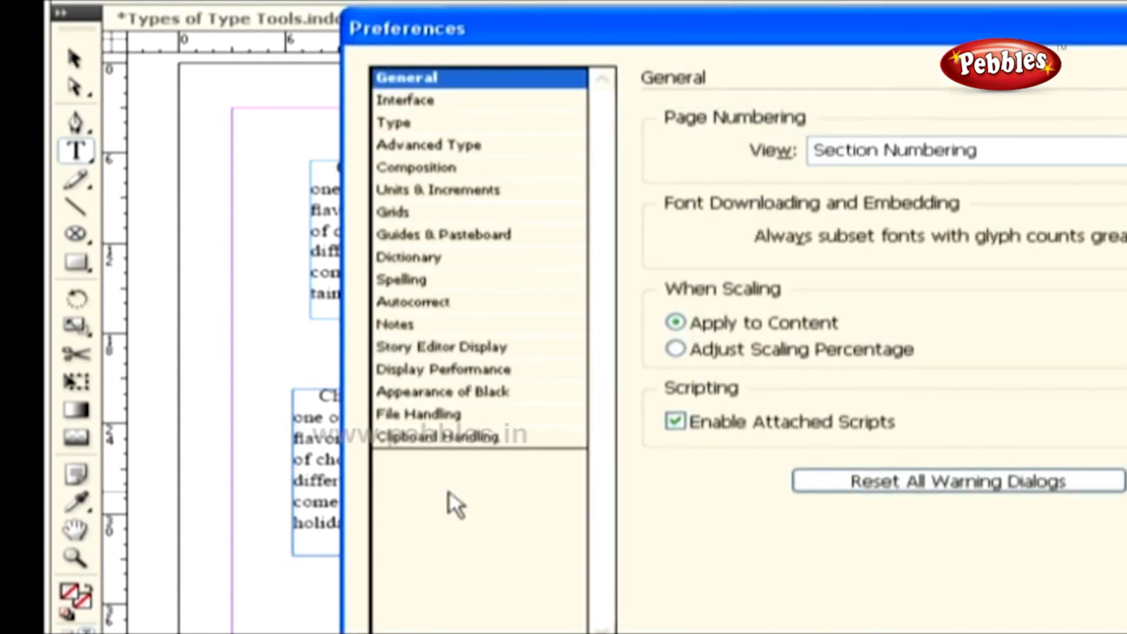
left_click(514, 126)
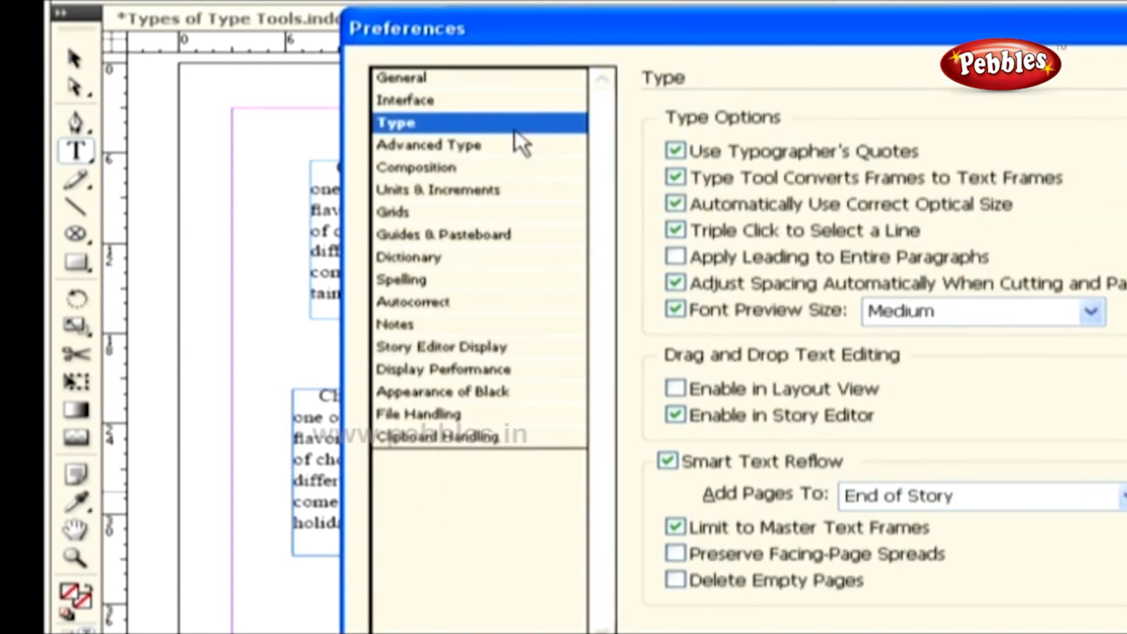
left_click(697, 185)
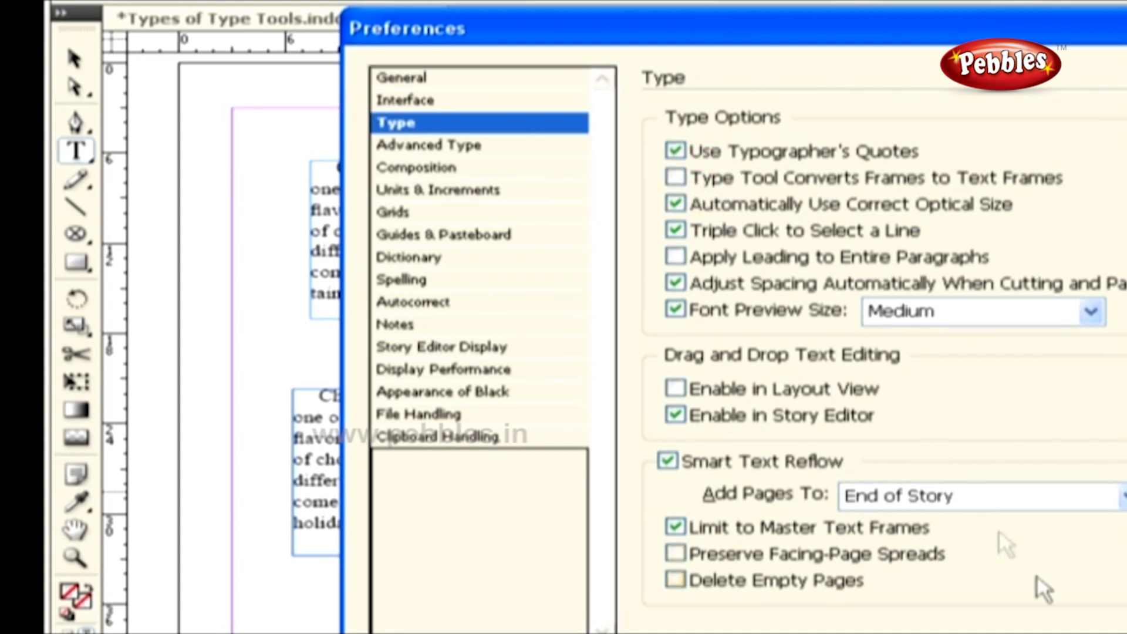
left_click(1086, 632)
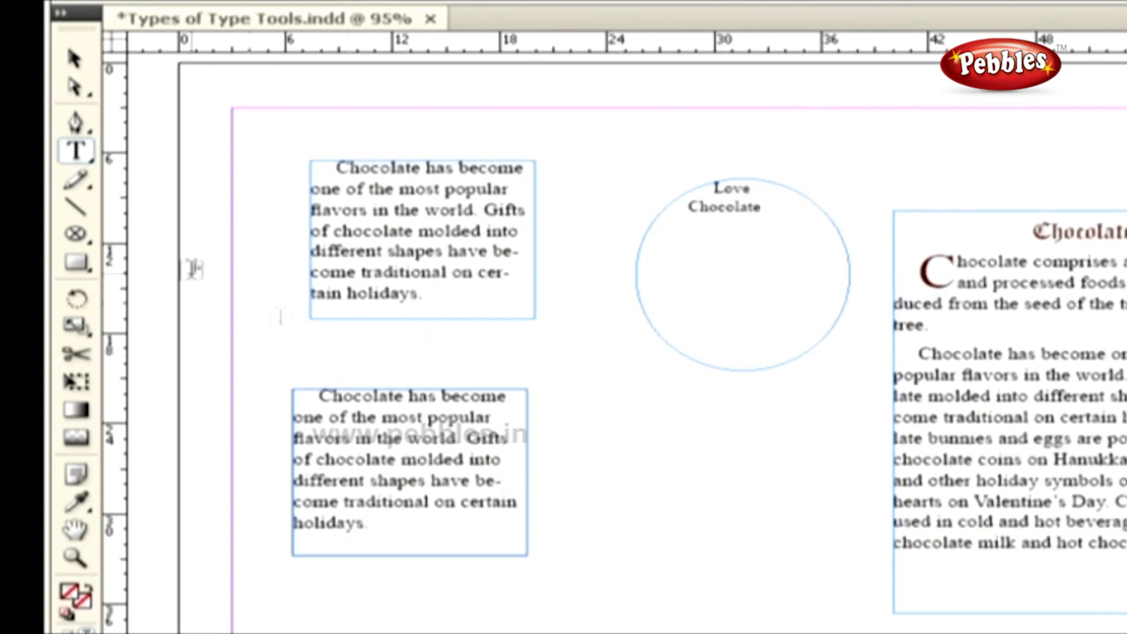
Draw a rectangular placeholder frame in the empty area near the page's lower margin and try to start text in it with the Type tool.
left_click(75, 234)
left_click(168, 120)
left_click_drag(583, 386, 819, 535)
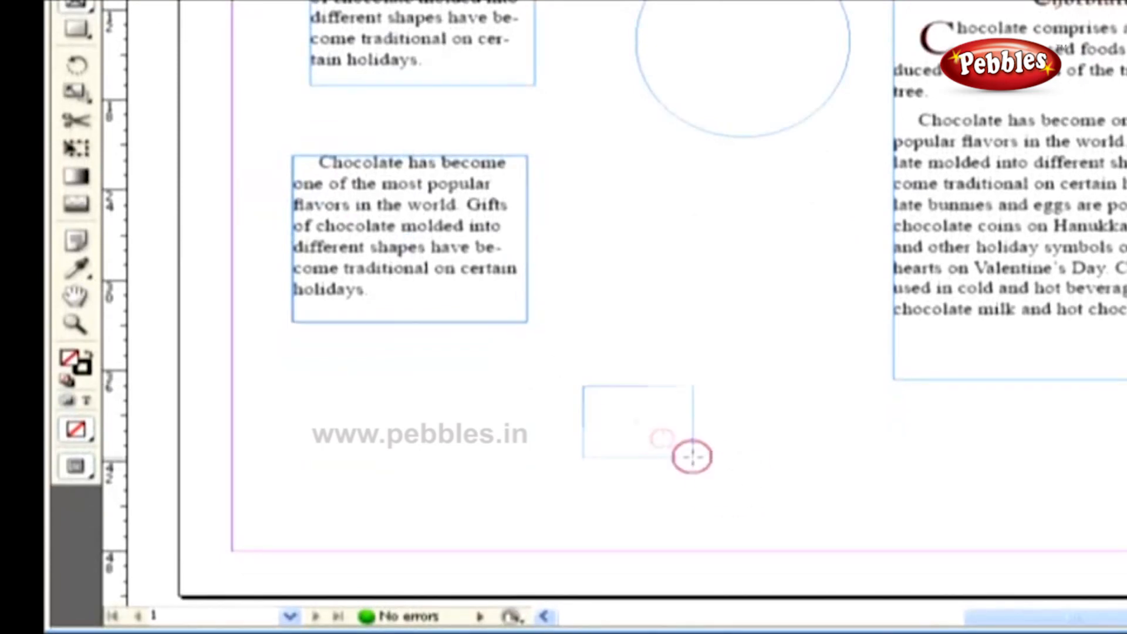
key("t")
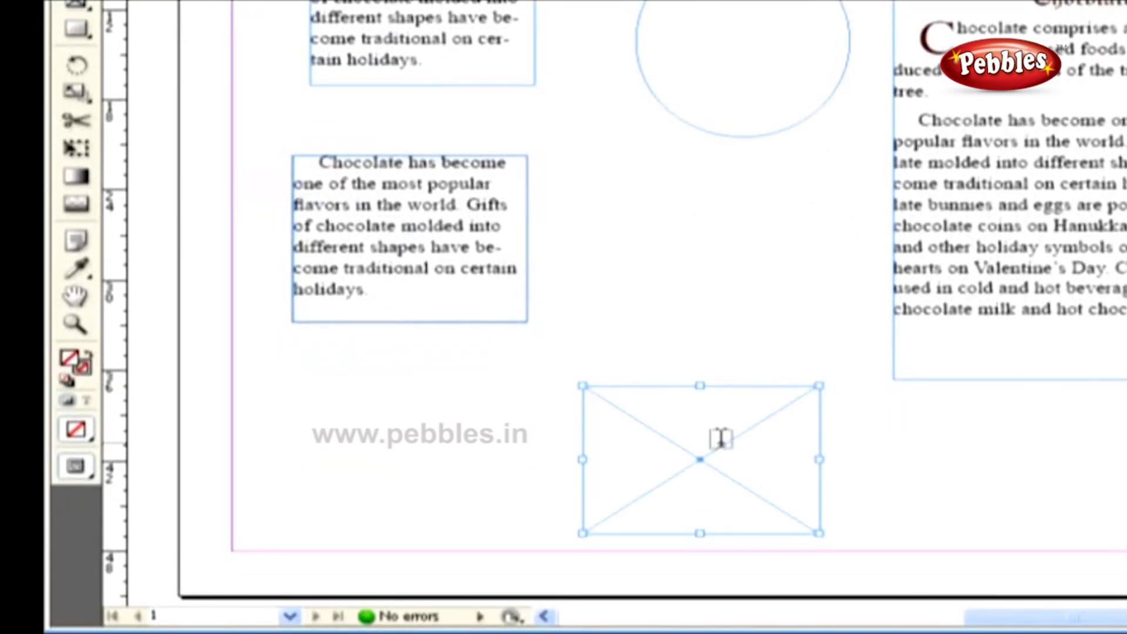
left_click(721, 439)
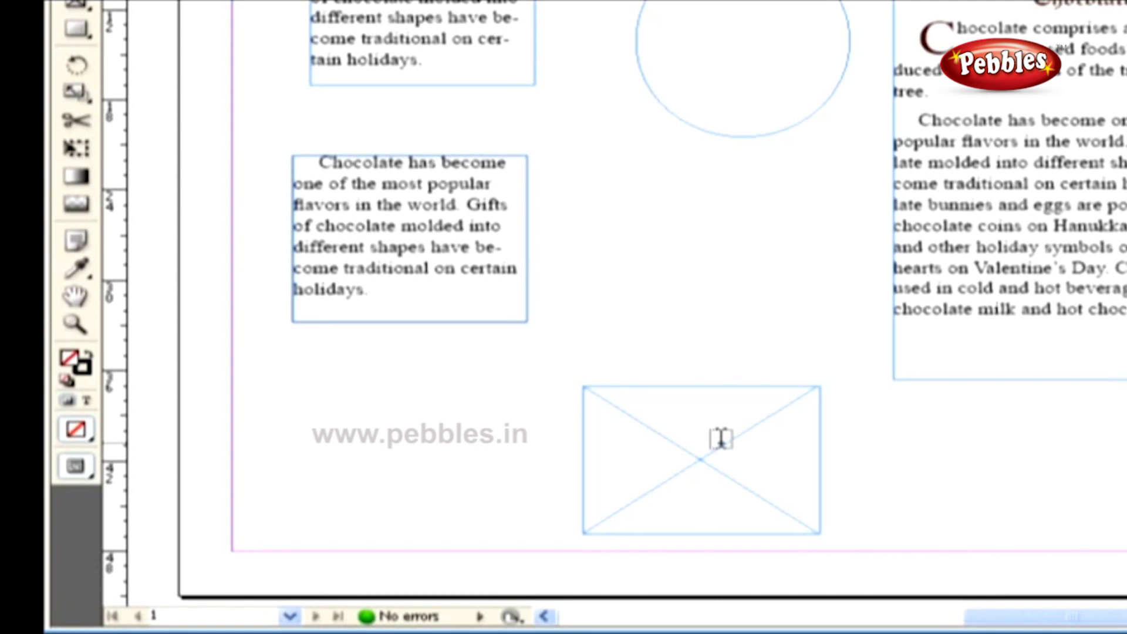
Magnify the Chocolate article frame to 200% and select the word "world", followed by the whole line containing it.
left_click(1060, 270)
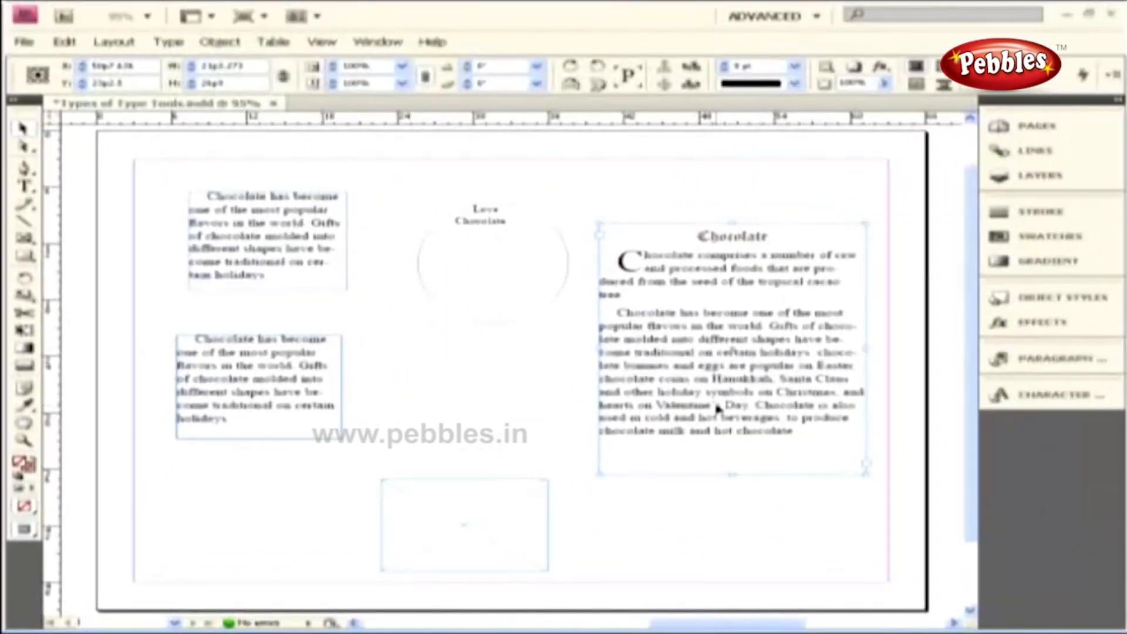
key("ctrl+2")
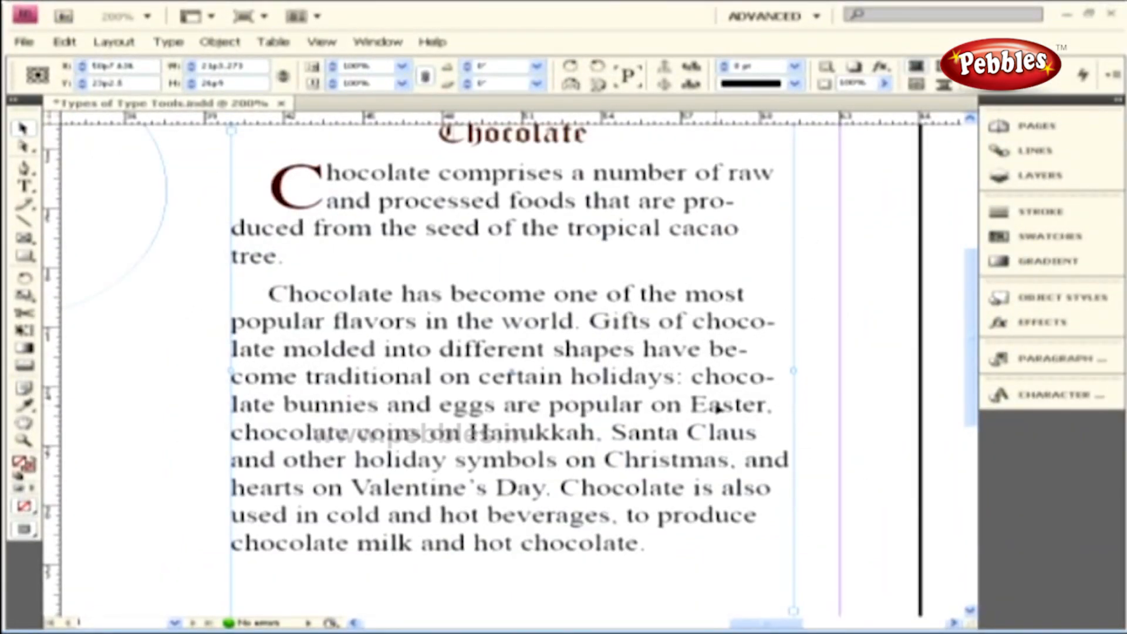
left_click(382, 328)
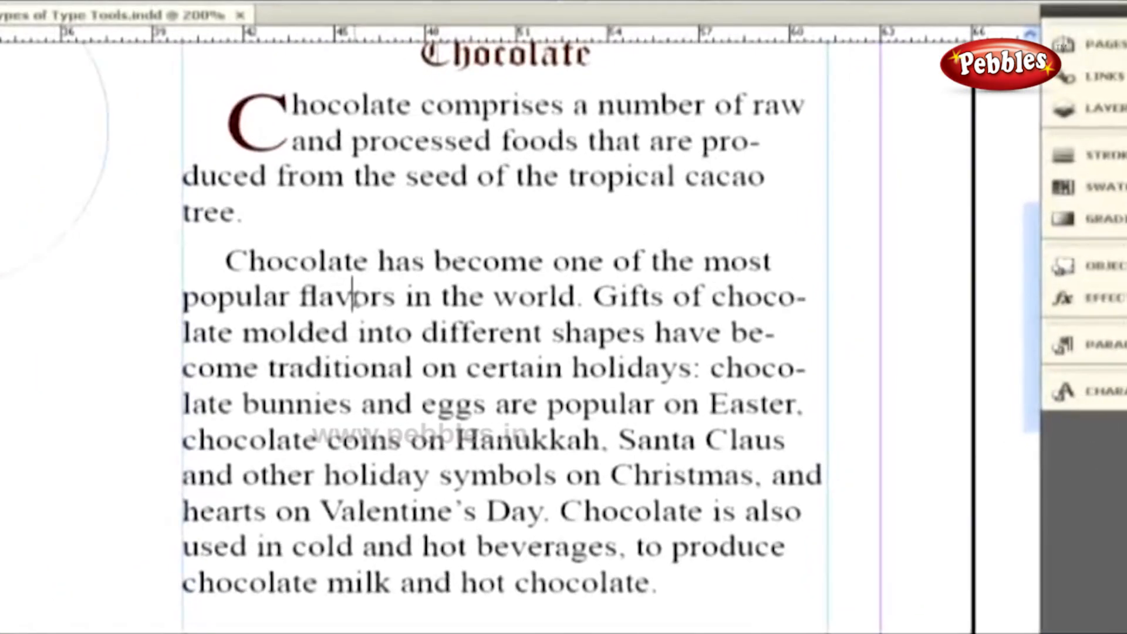
double_click(526, 297)
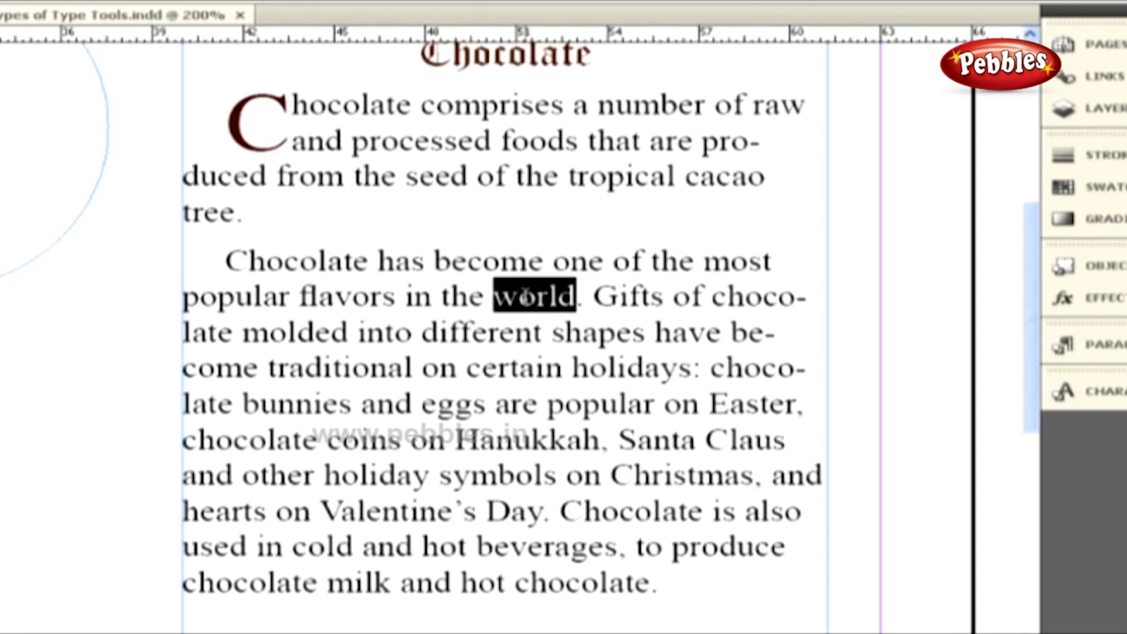
triple_click(525, 297)
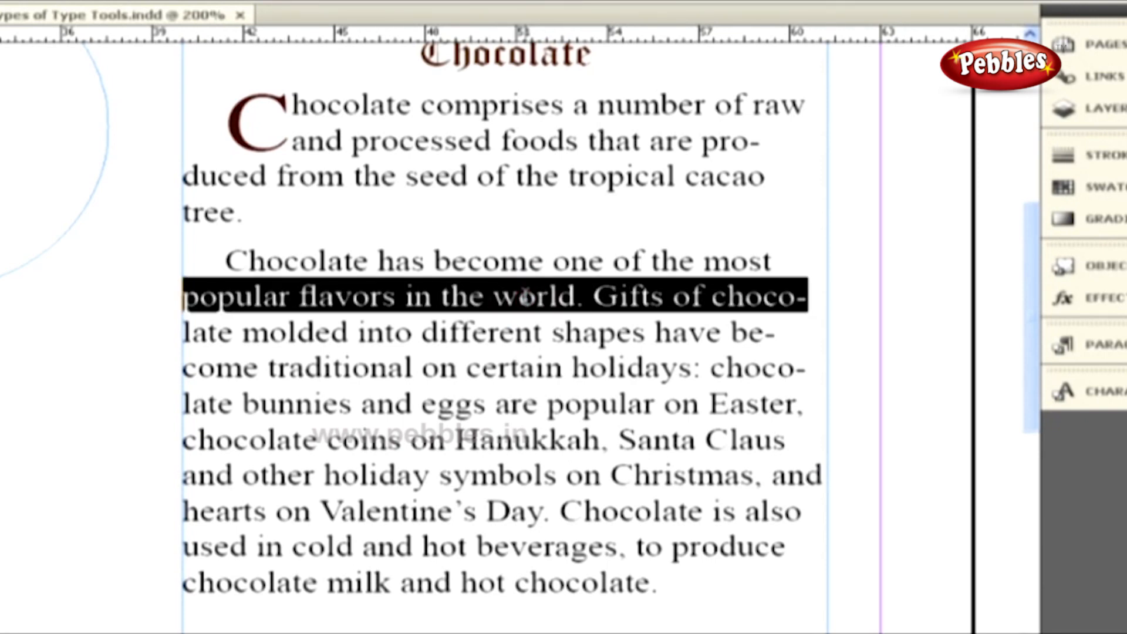
Select the entire "Chocolate has become" paragraph, followed by all the article's text, and clear the selection with the cursor before "beverages".
triple_click(480, 531)
left_click(480, 531)
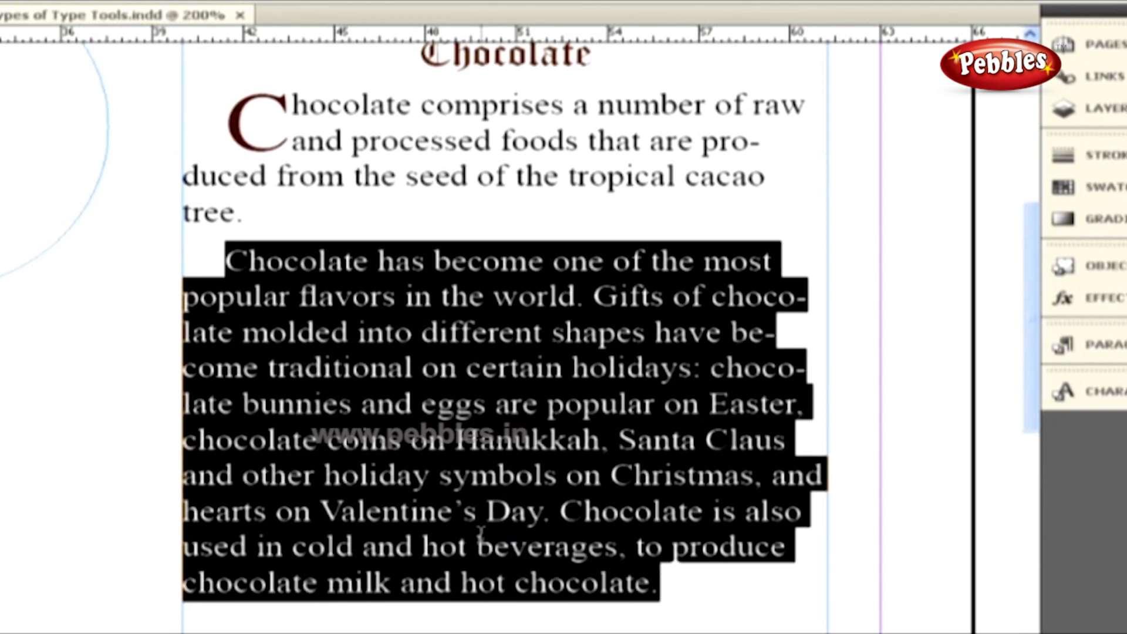
left_click(480, 531)
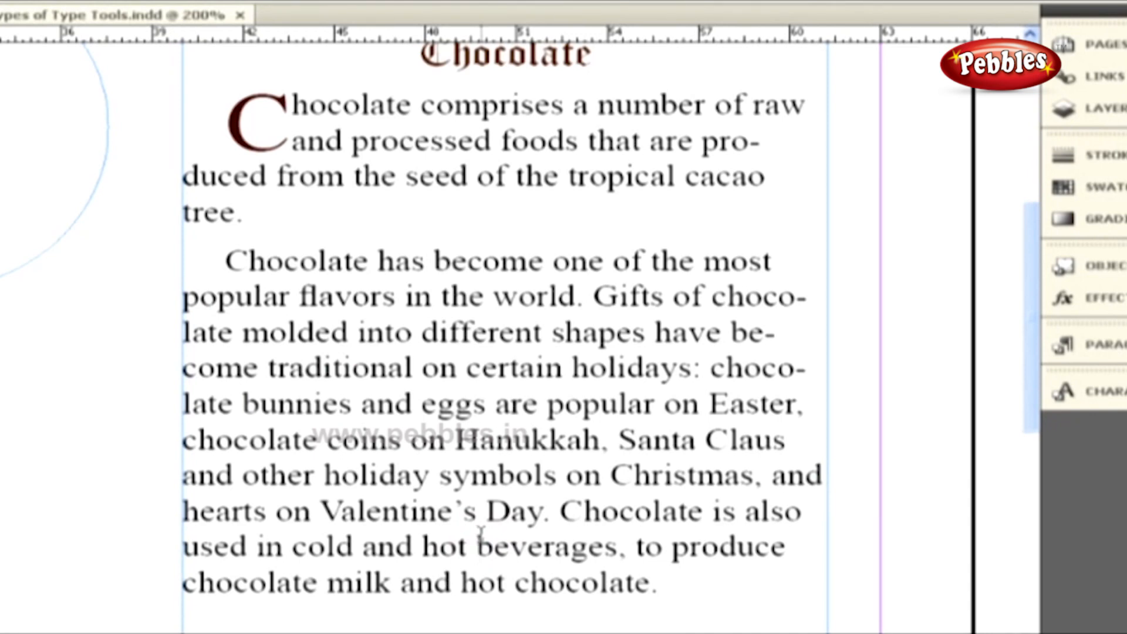
key("ctrl+a")
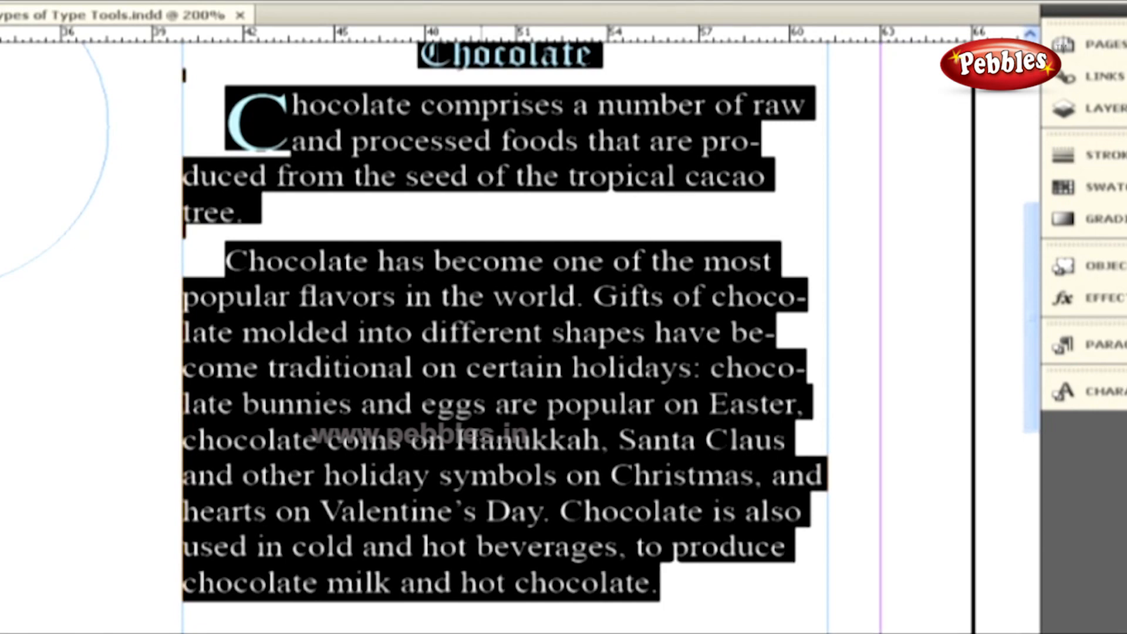
left_click(480, 539)
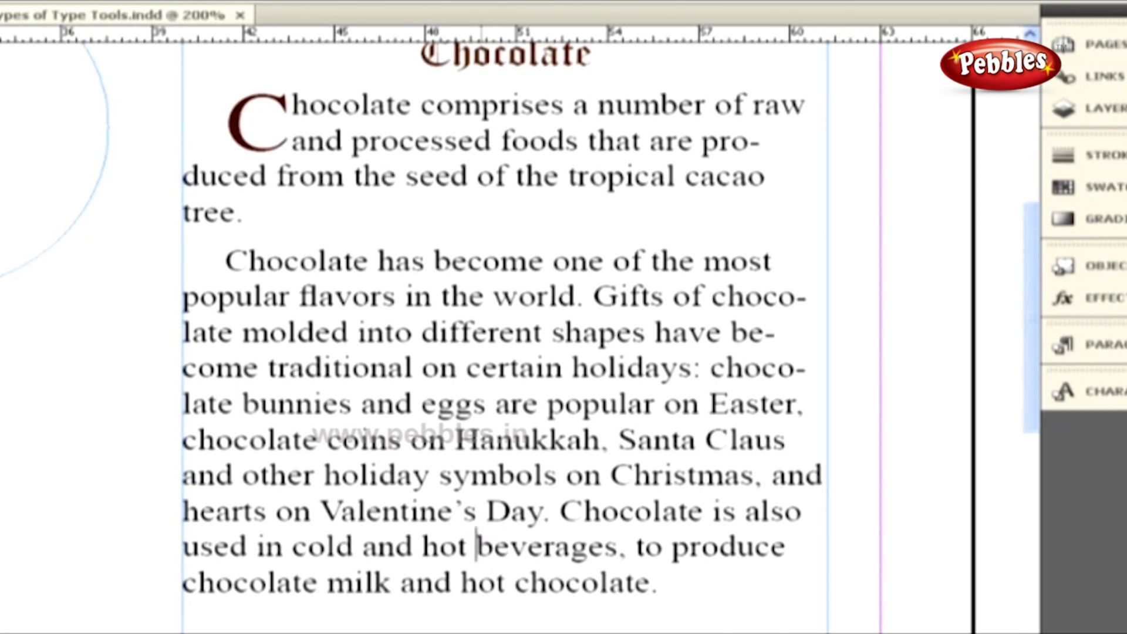
Turn on Enable in Layout View for drag and drop text editing in the Type preferences and apply the change.
key("ctrl+k")
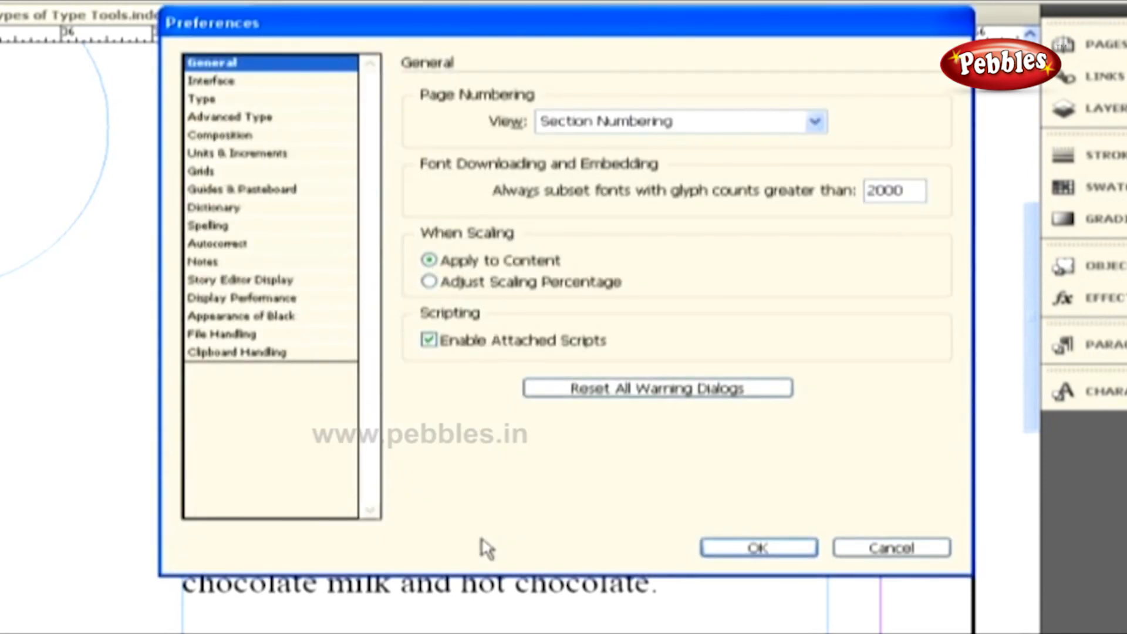
left_click(240, 103)
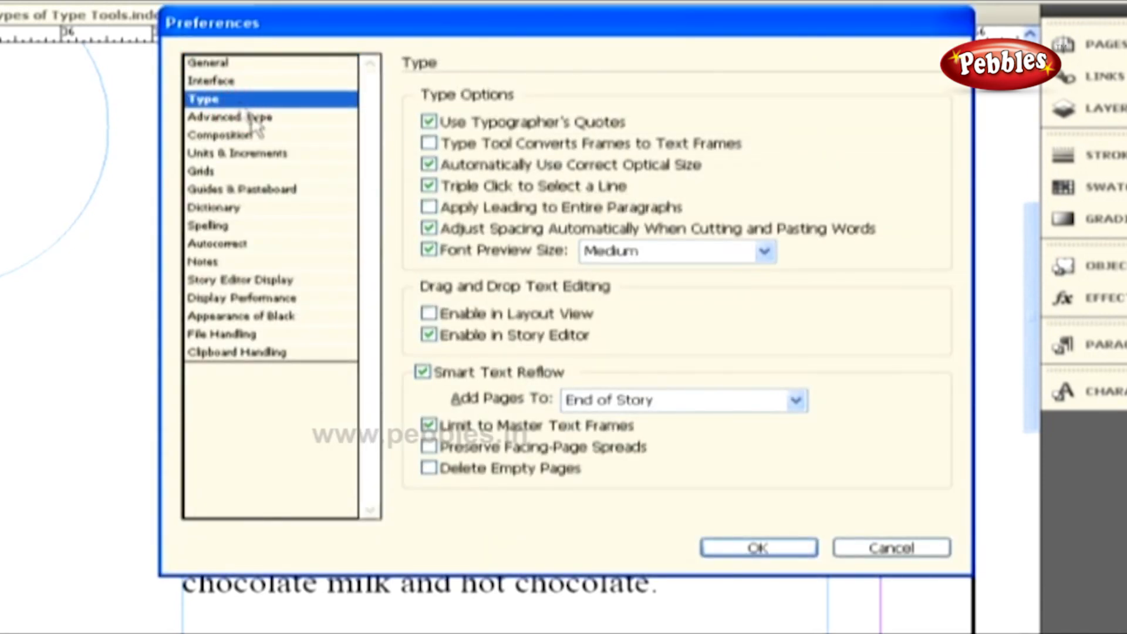
left_click(468, 286)
left_click(470, 314)
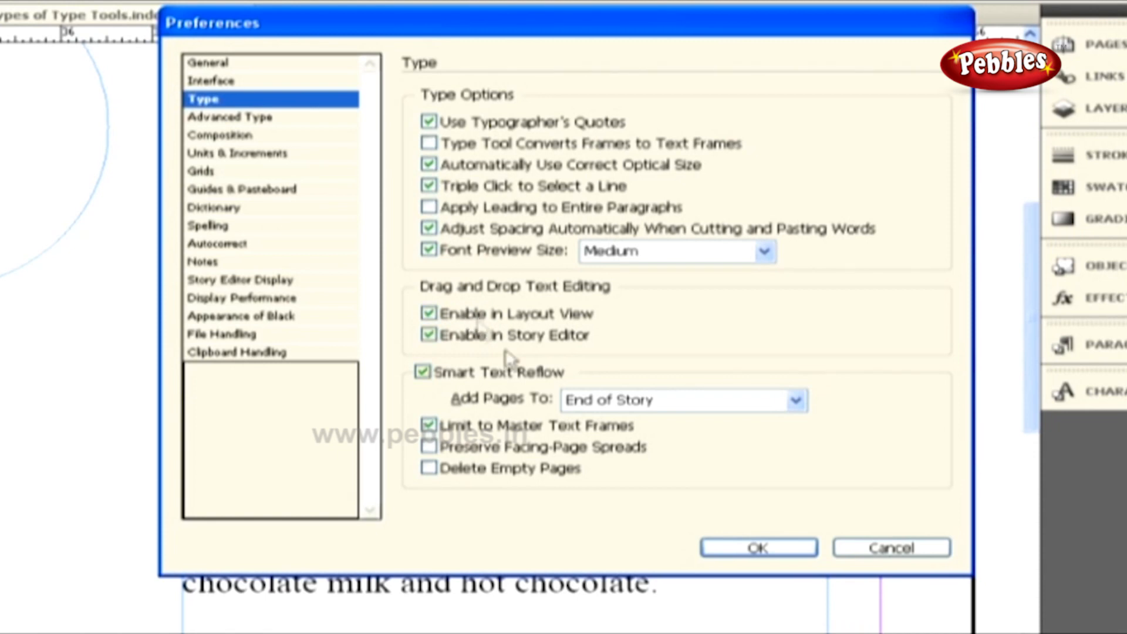
left_click(756, 548)
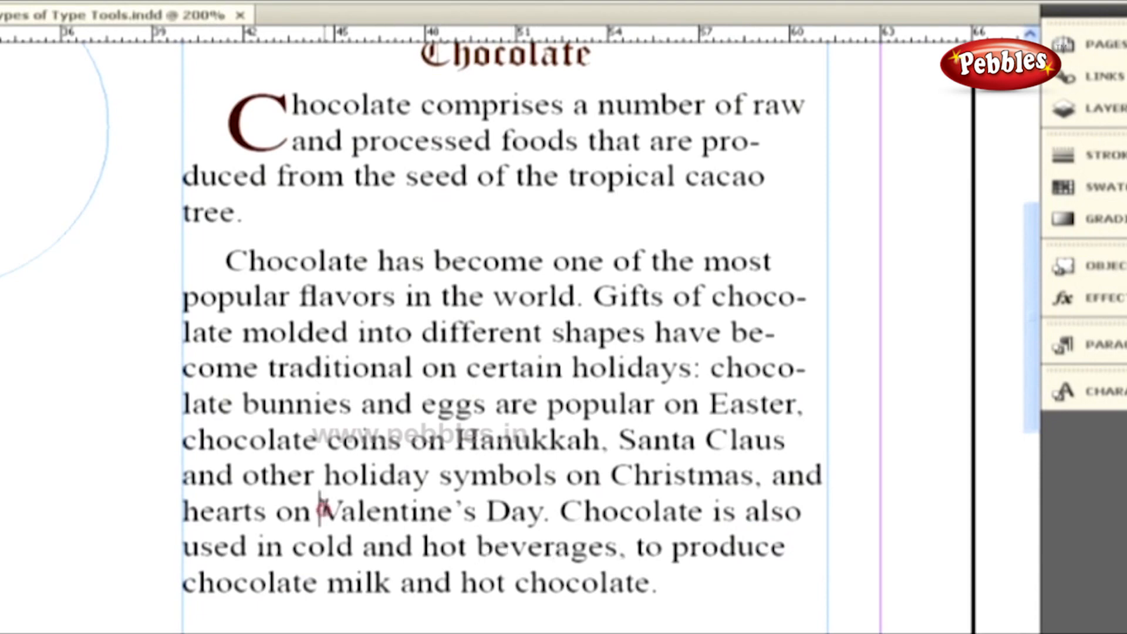
Move the words "Valentine's Day" from their sentence to the end of the paragraph, after "hot chocolate.".
left_click_drag(320, 511, 539, 515)
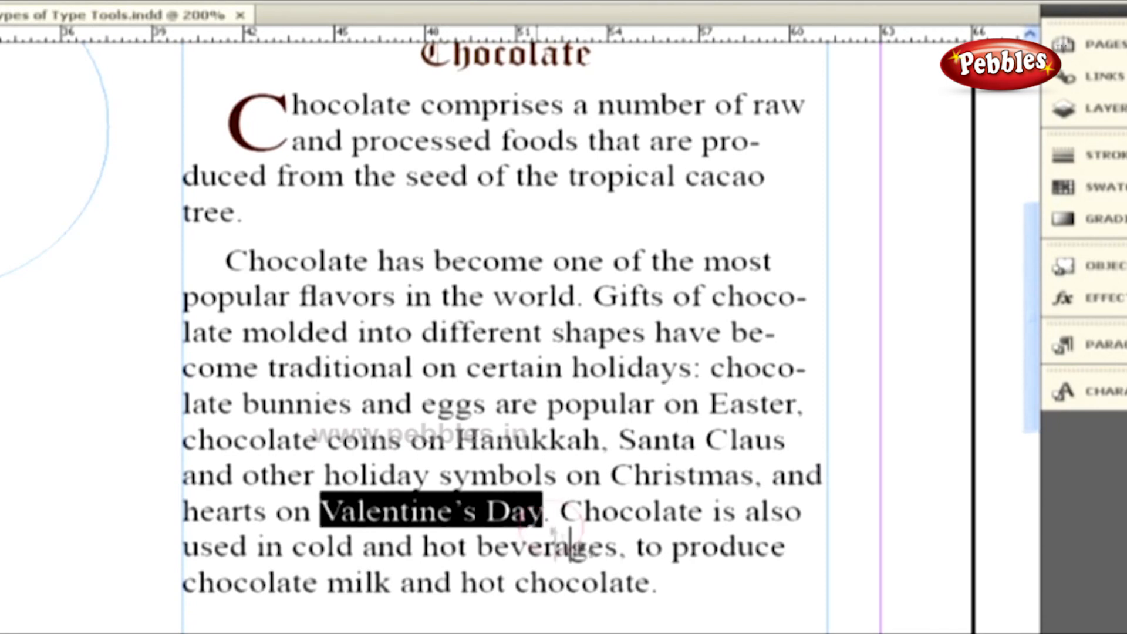
left_click(681, 586)
left_click_drag(695, 590, 688, 581)
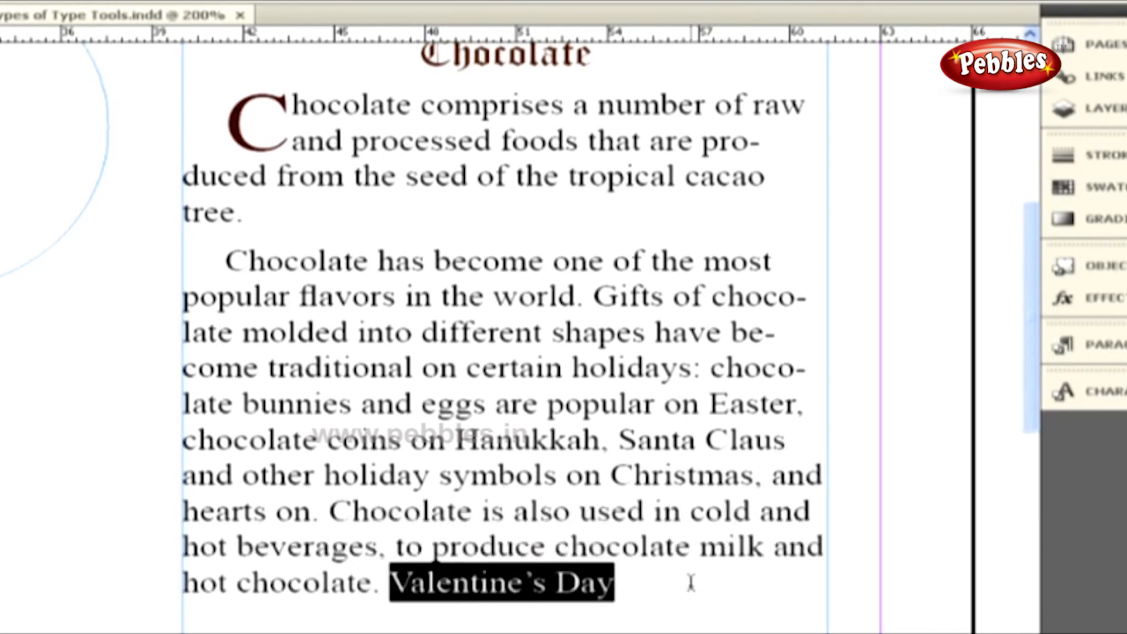